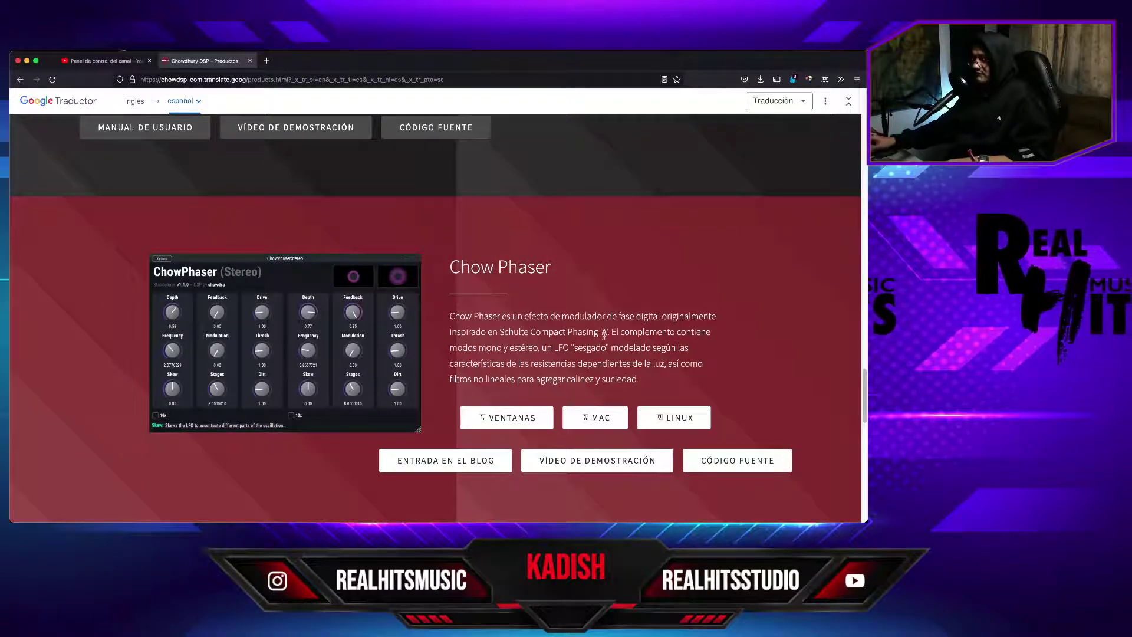
# Review the Chow Phaser and Chow DSP VCV entries and the system requirements on the ChowDSP products page.
pyautogui.scroll(-5, 604, 335)
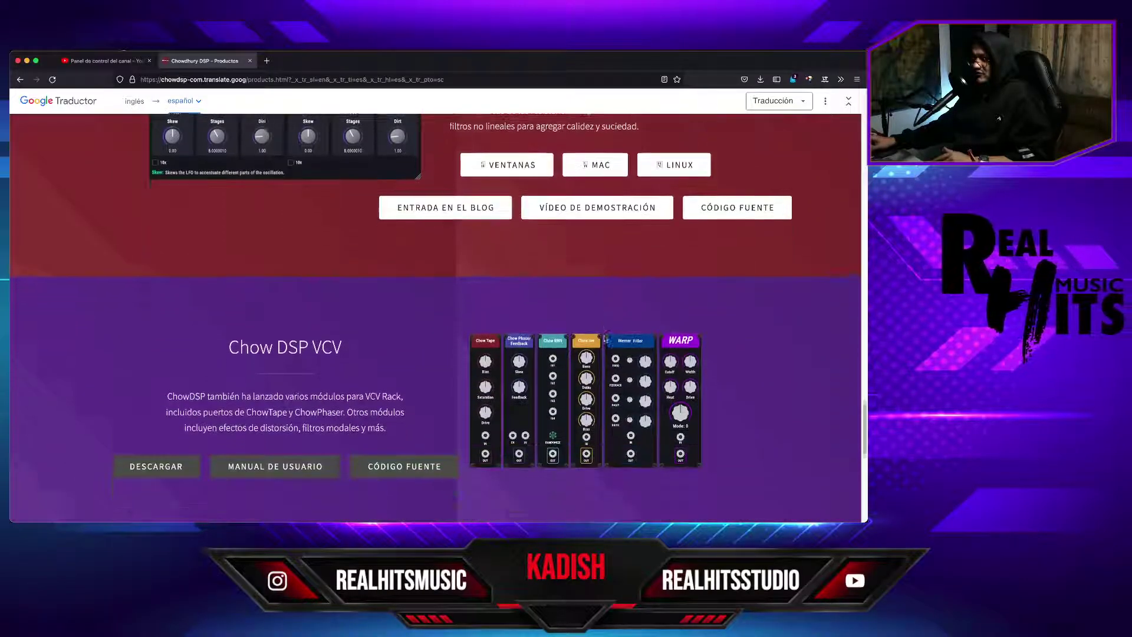
pyautogui.scroll(-2, 605, 339)
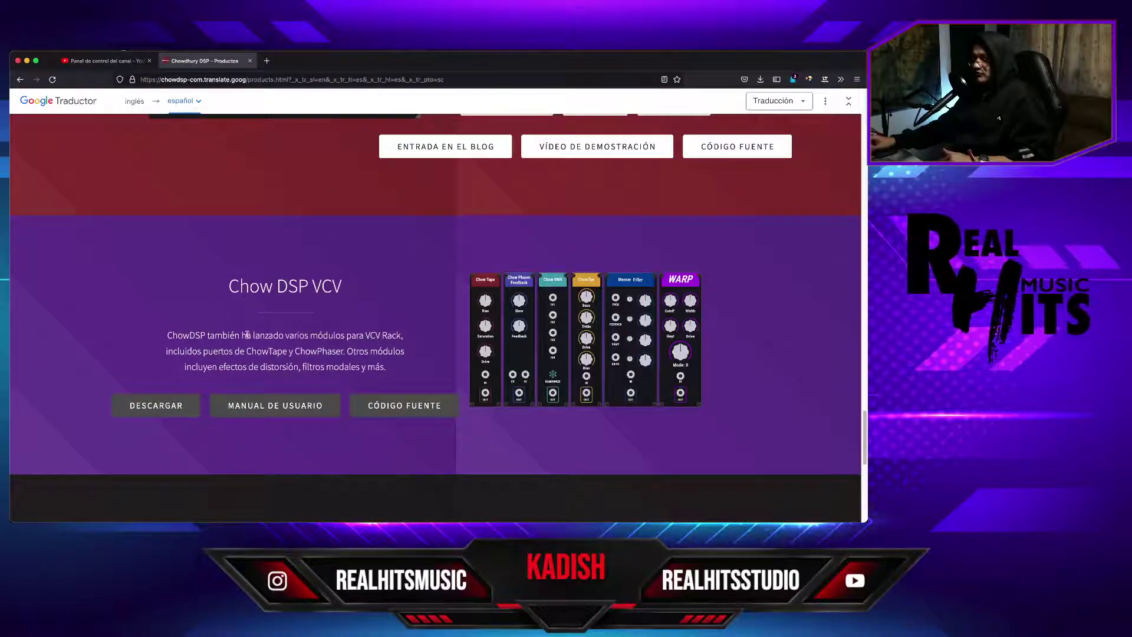
pyautogui.moveTo(356, 342)
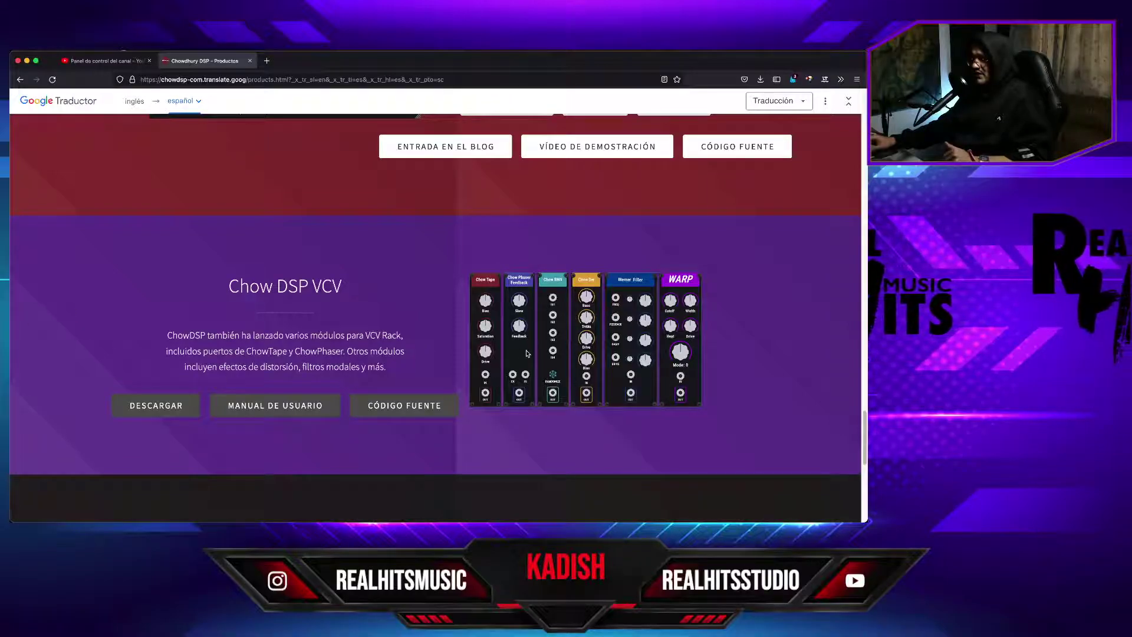
pyautogui.scroll(-3, 527, 346)
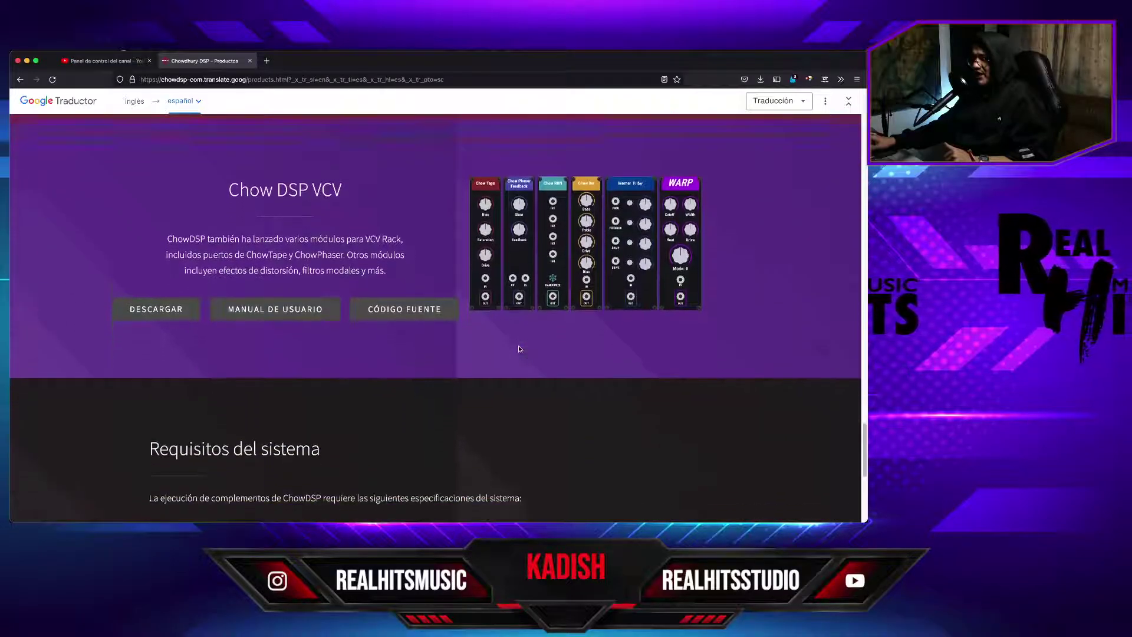
pyautogui.scroll(-2, 519, 349)
pyautogui.scroll(-2, 413, 383)
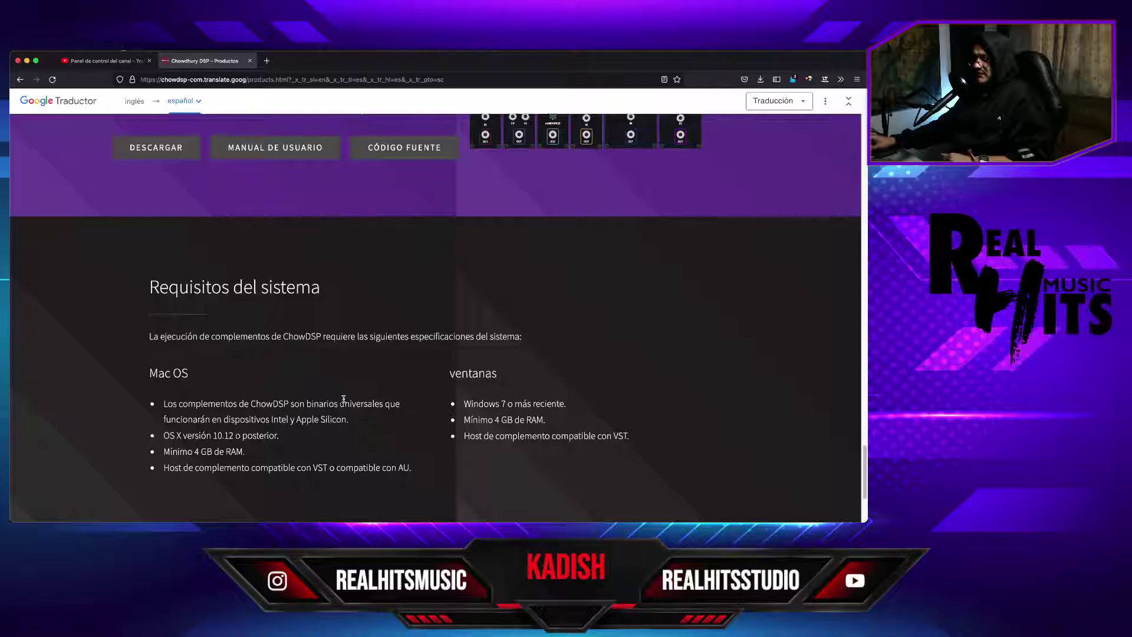
pyautogui.scroll(-1, 342, 407)
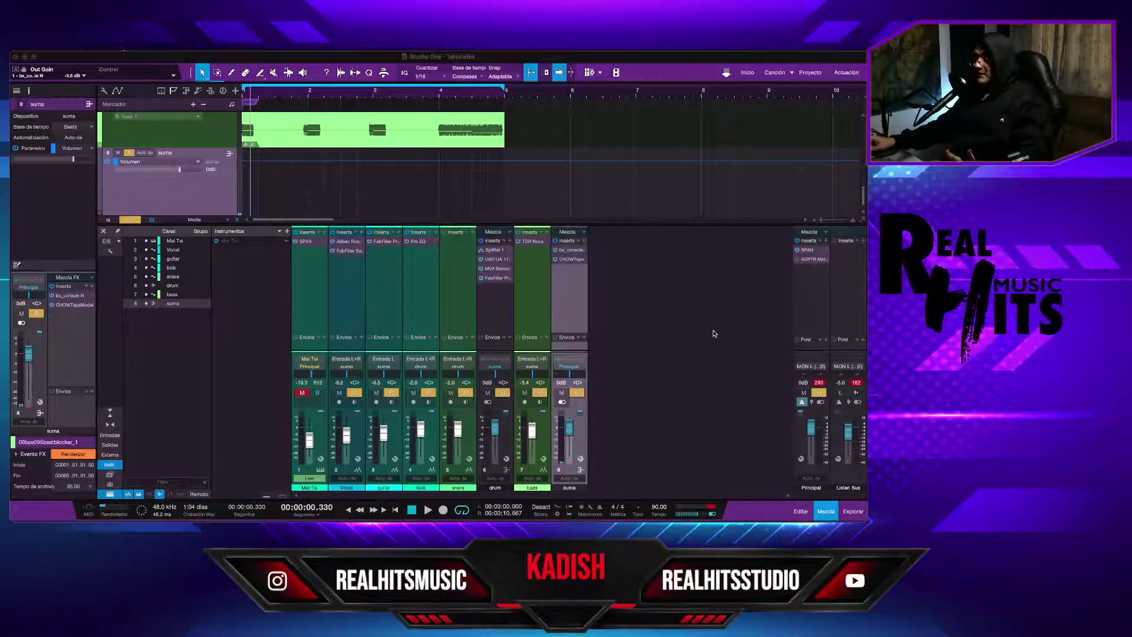
# Switch to Studio One and load the CHOW preset TC-260 in the Chow Tape Model plugin on the suma channel.
pyautogui.click(714, 332)
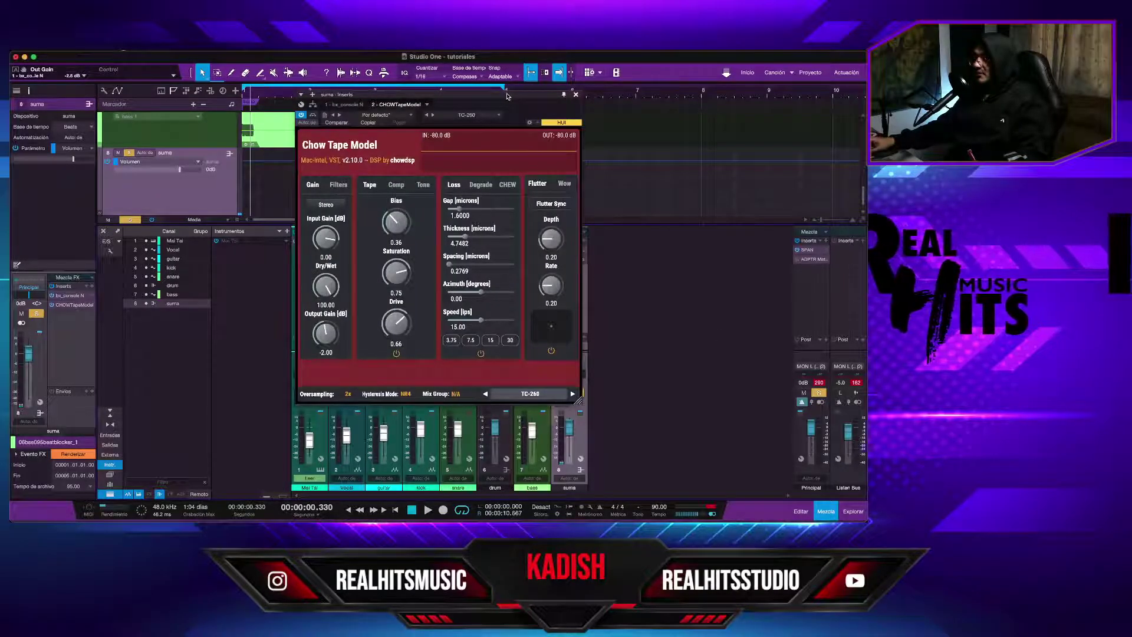
pyautogui.moveTo(456, 95); pyautogui.dragTo(442, 98)
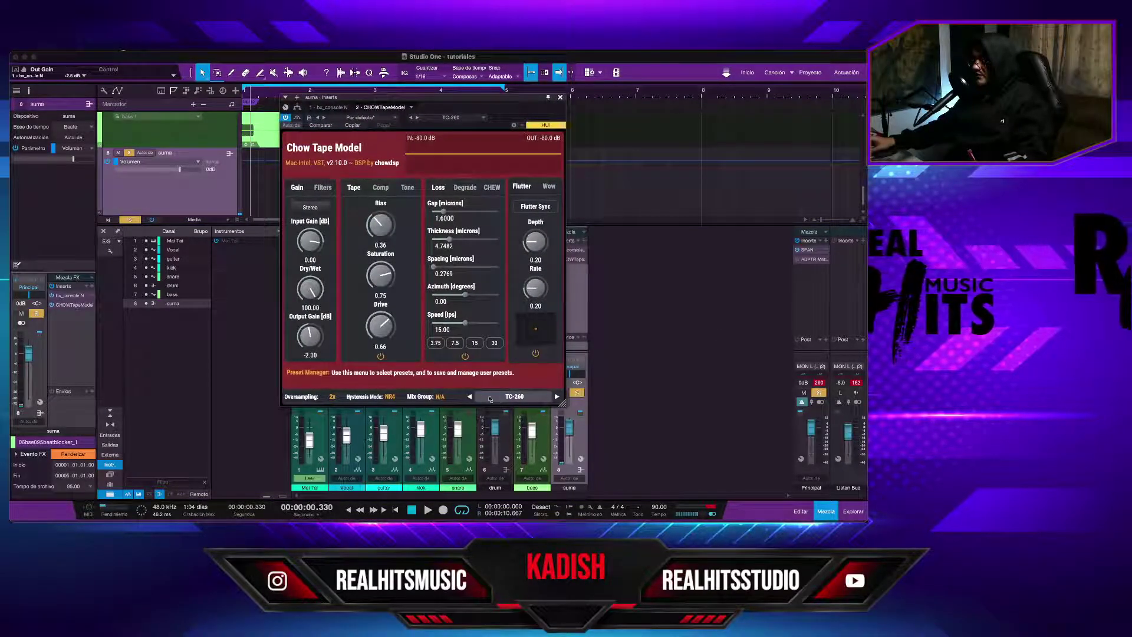
pyautogui.click(513, 396)
pyautogui.moveTo(491, 431)
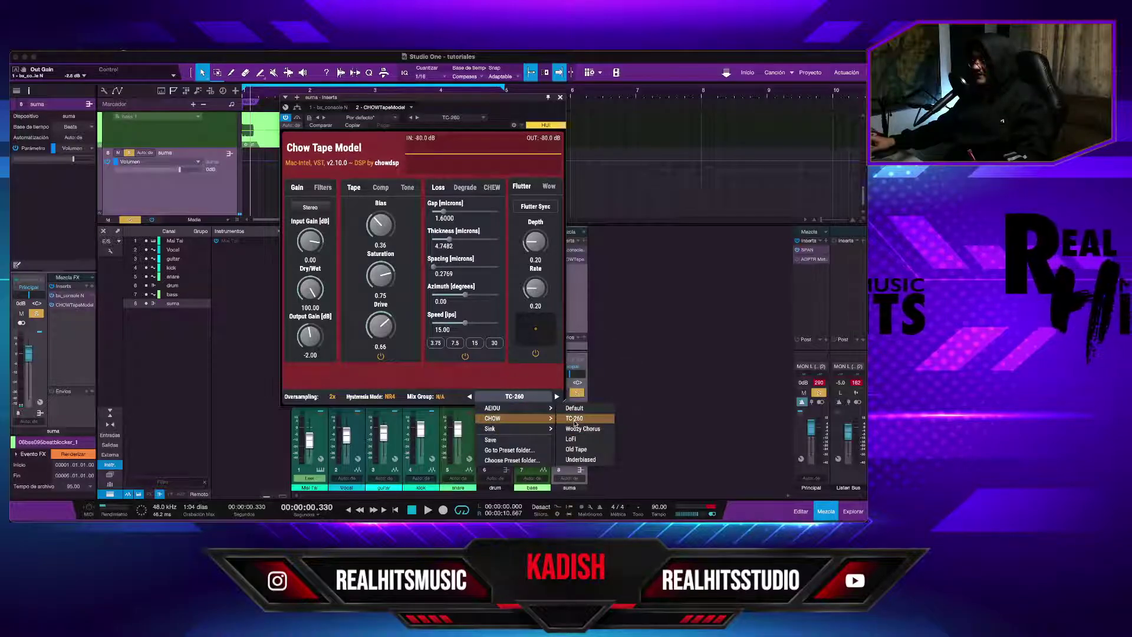
pyautogui.click(575, 419)
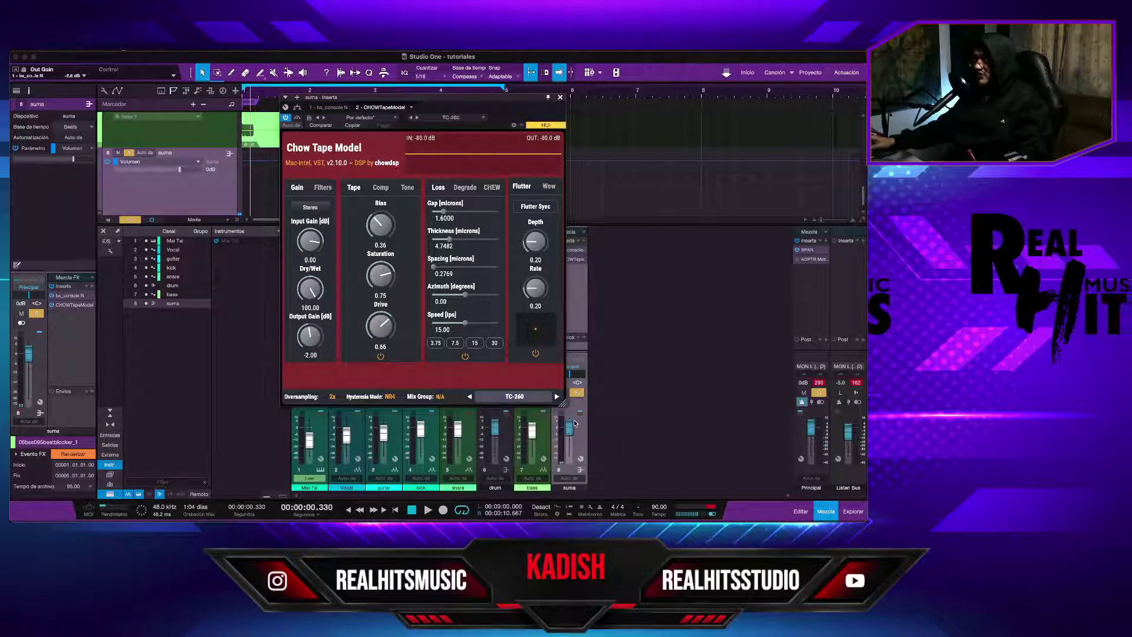
# Play the song and compare the mix with the Chow Tape Model plugin bypassed and enabled.
pyautogui.press('space')
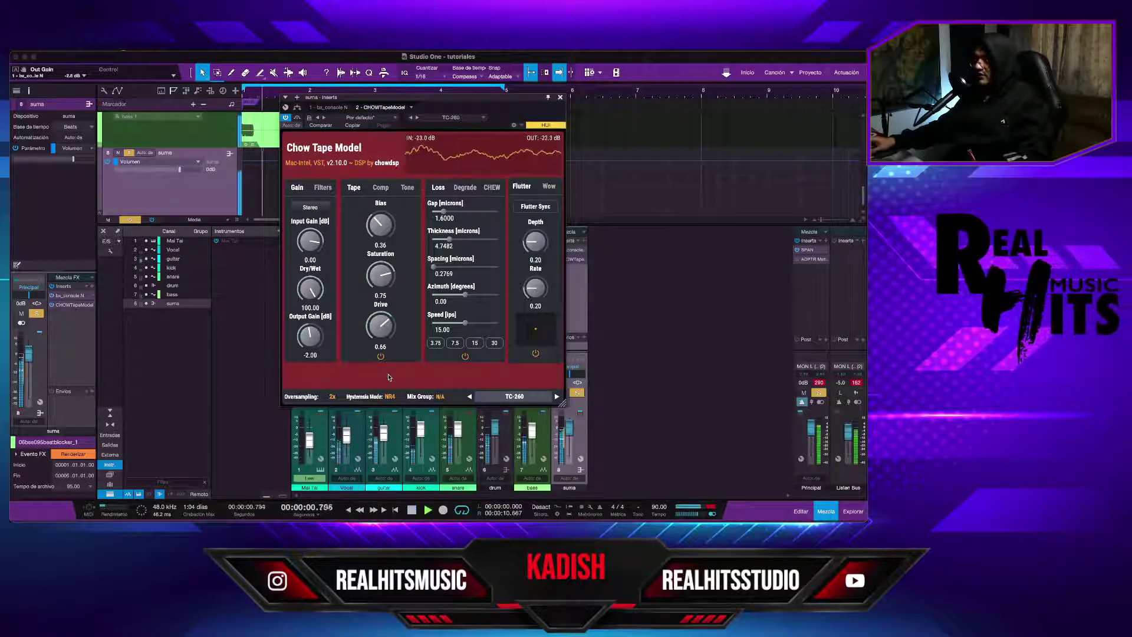
pyautogui.click(285, 118)
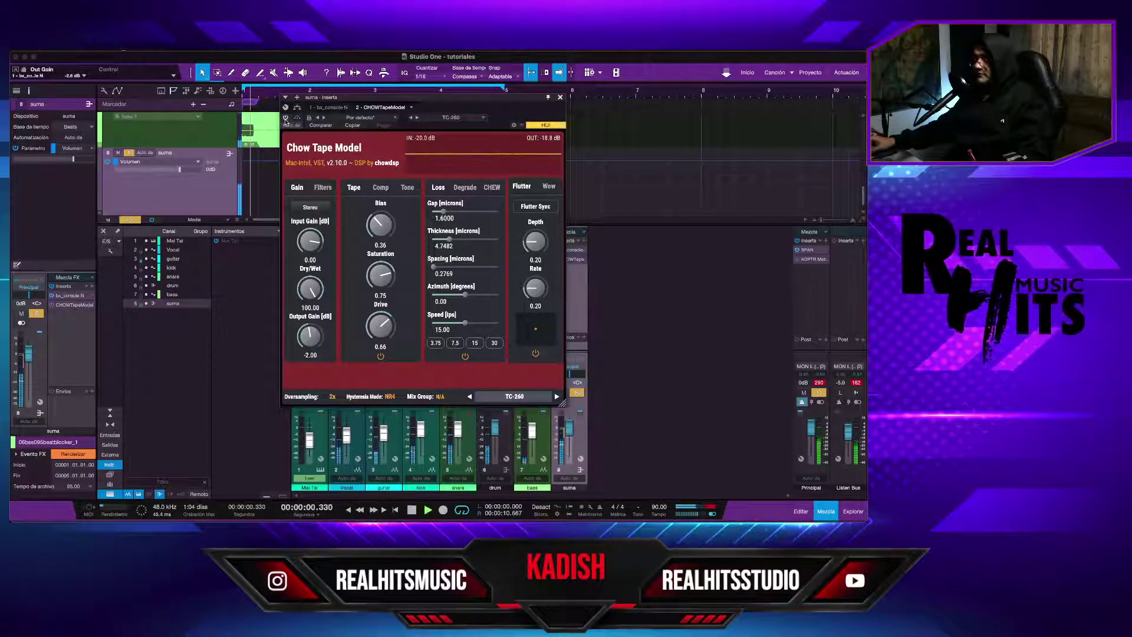
pyautogui.press('space')
pyautogui.click(285, 120)
pyautogui.press('space')
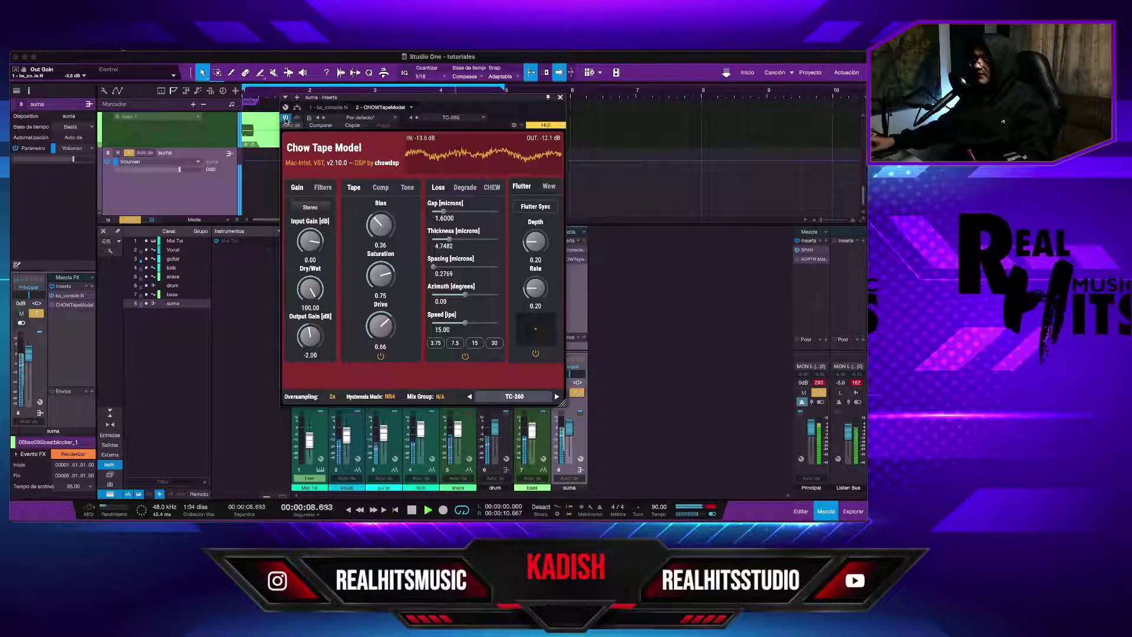
pyautogui.press('space')
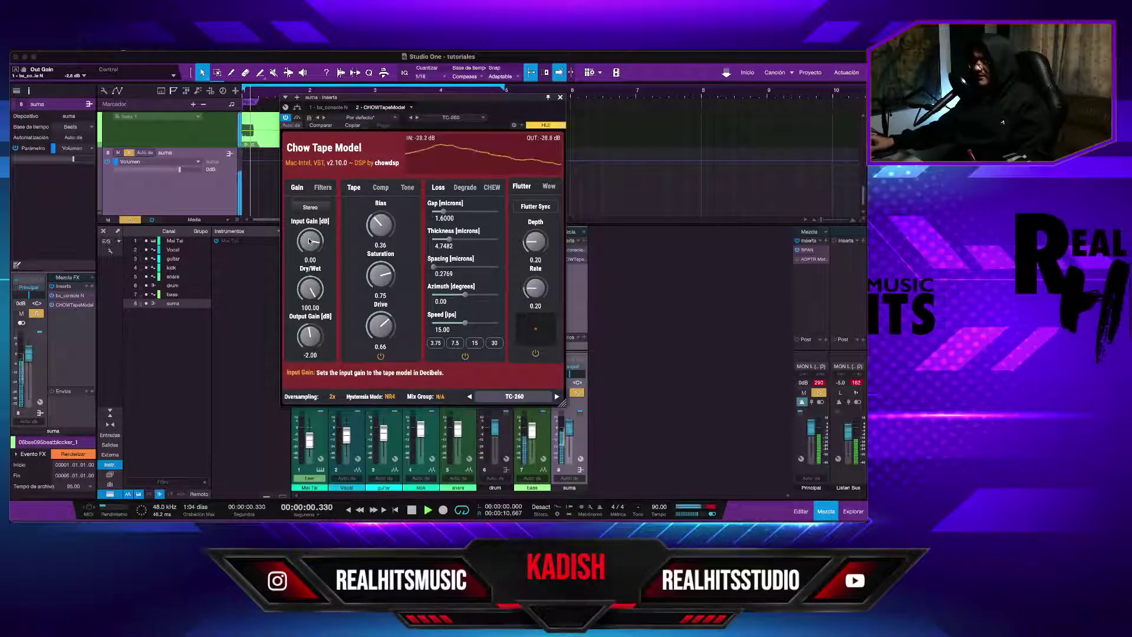
# Set the tape plugin's input gain to -4.04 dB, output gain to 2.16 dB and dry/wet to 87.72 during playback.
pyautogui.moveTo(313, 248); pyautogui.dragTo(315, 254)
pyautogui.press('space')
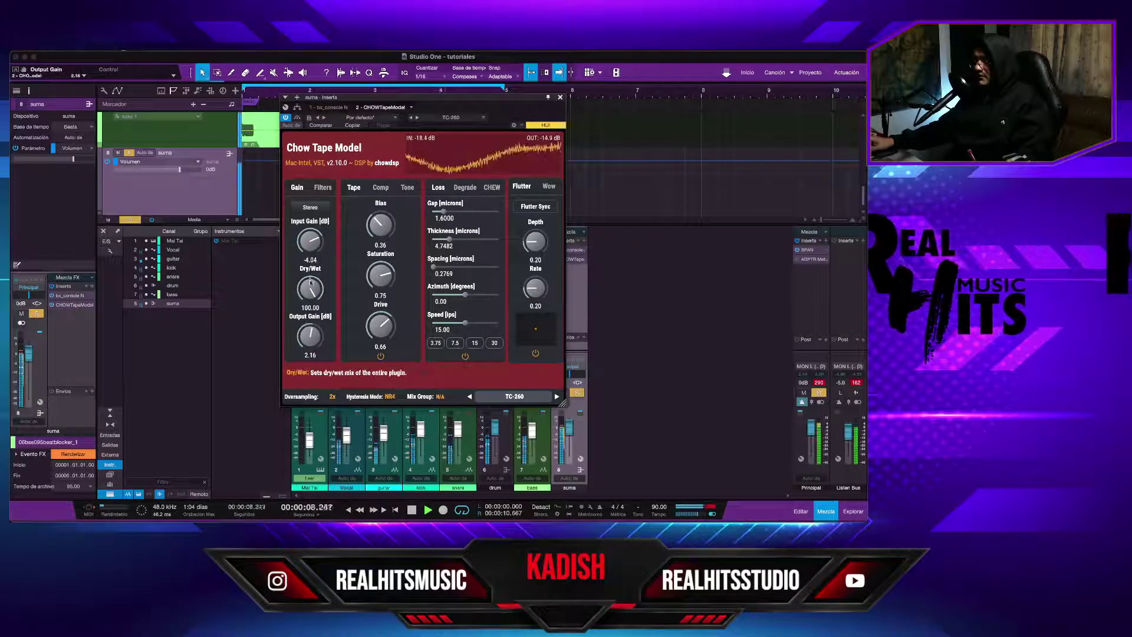
pyautogui.moveTo(308, 289); pyautogui.dragTo(308, 292)
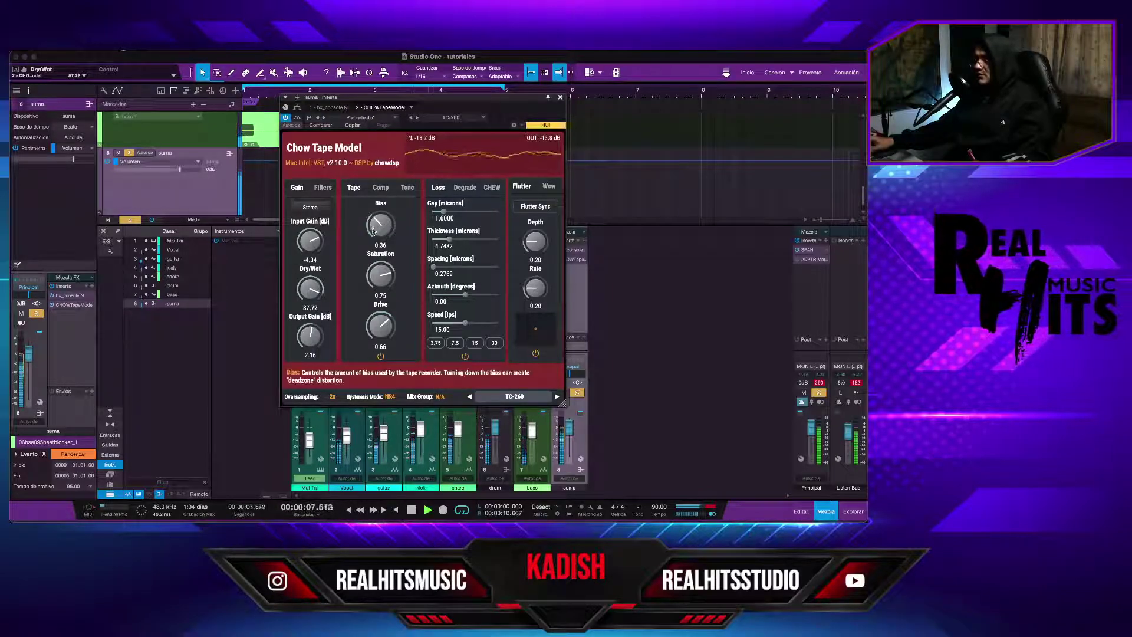
pyautogui.press('space')
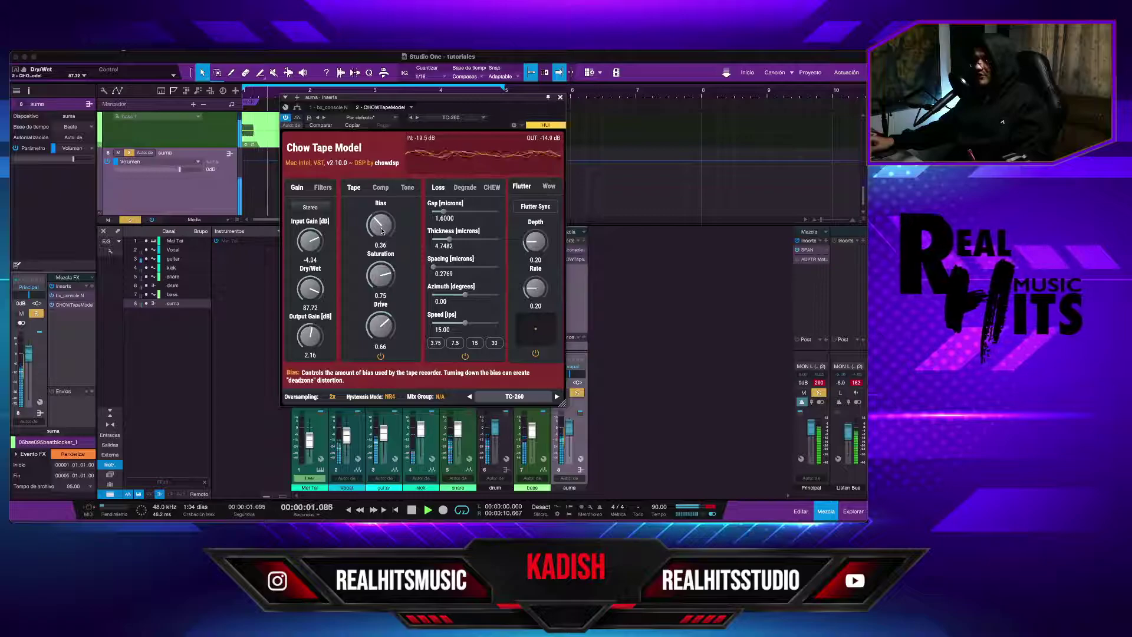
# Set the tape bias to 0.87, saturation to 0.55 and drive to 0.69 while listening, and stop playback.
pyautogui.moveTo(381, 234); pyautogui.dragTo(382, 230)
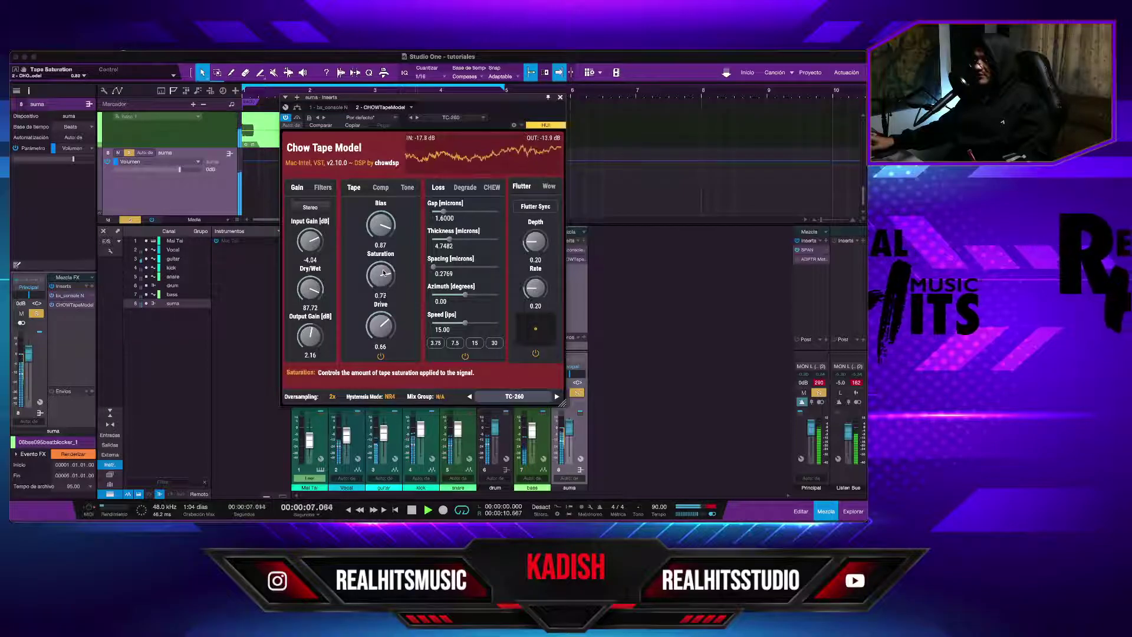
pyautogui.moveTo(383, 272); pyautogui.dragTo(383, 273)
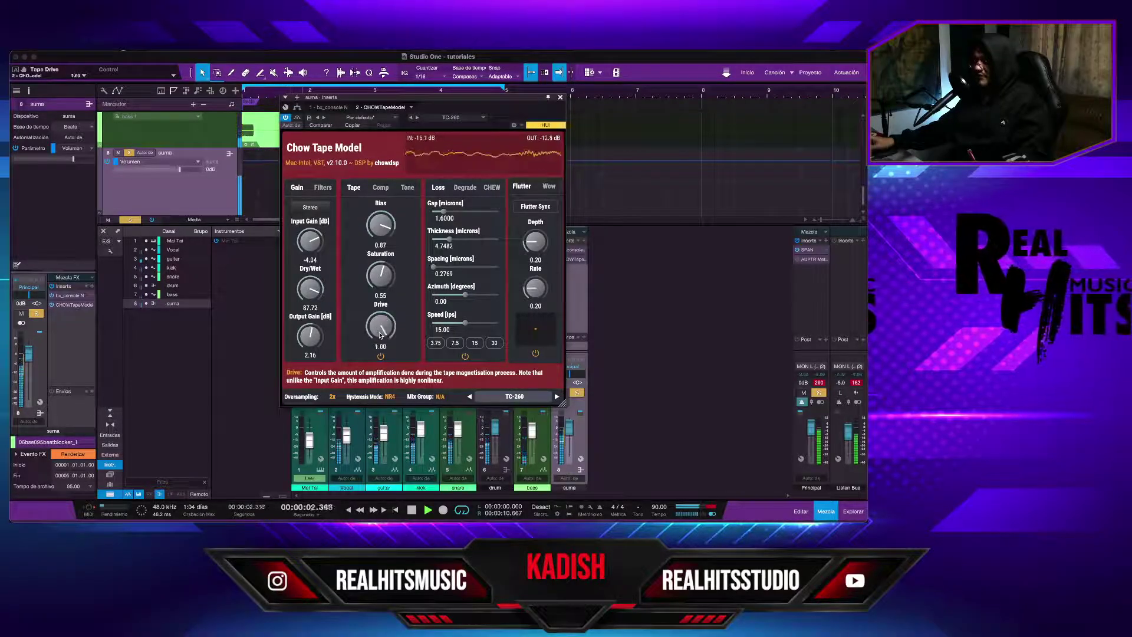
pyautogui.moveTo(381, 335); pyautogui.dragTo(380, 336)
pyautogui.press('space')
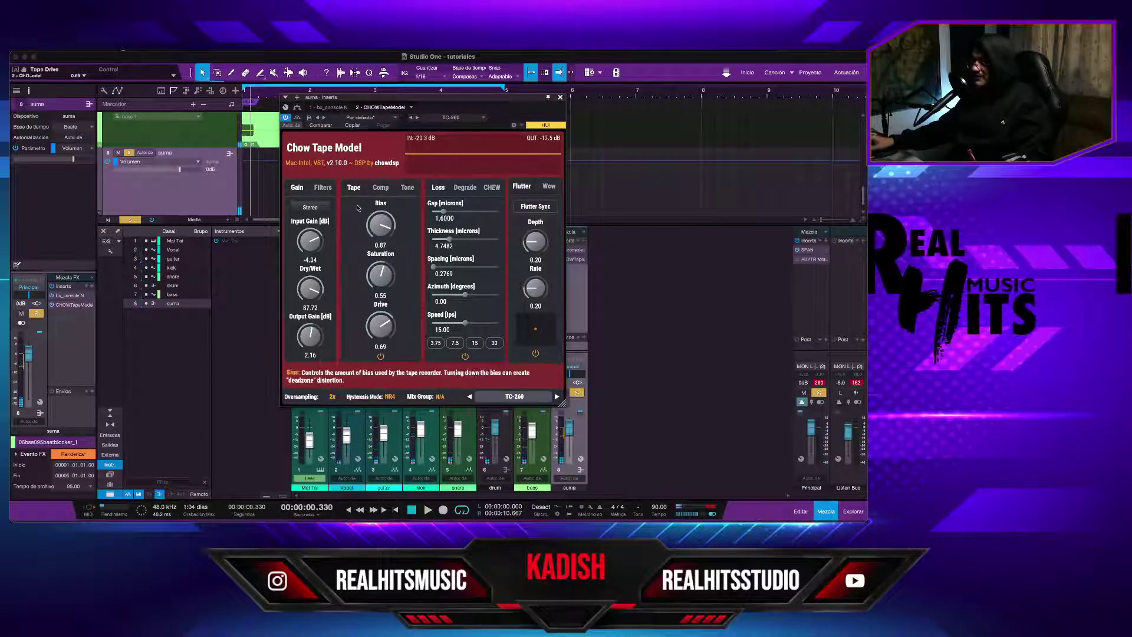
# Audition the low cut and high cut during playback, restore them to 20 Hz and 22 kHz, and switch the input filters off.
pyautogui.click(321, 188)
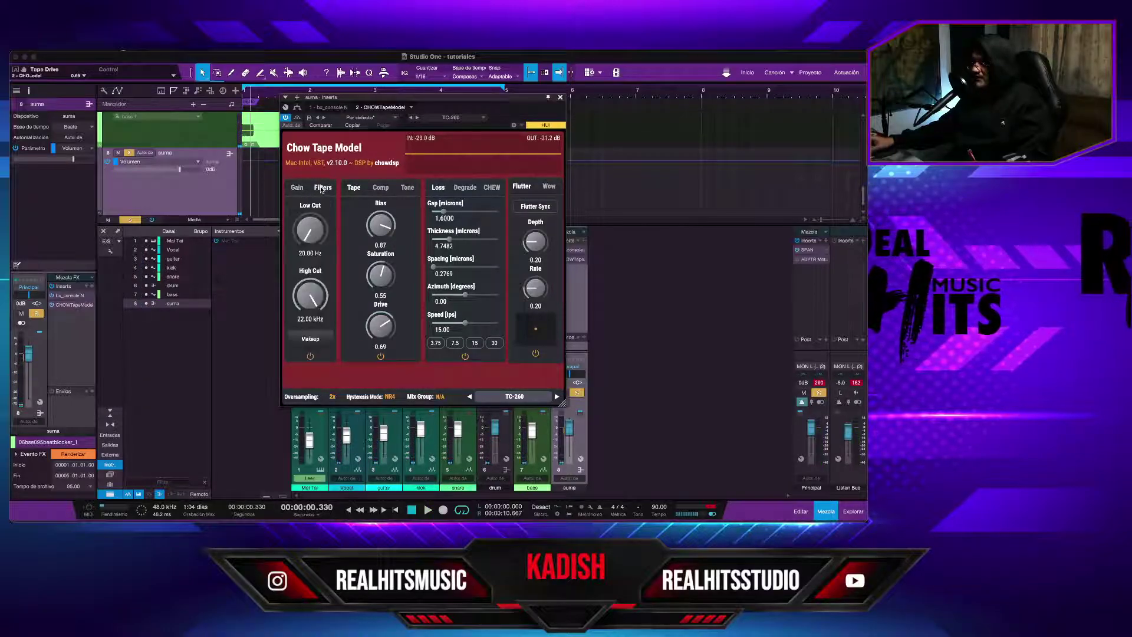
pyautogui.press('space')
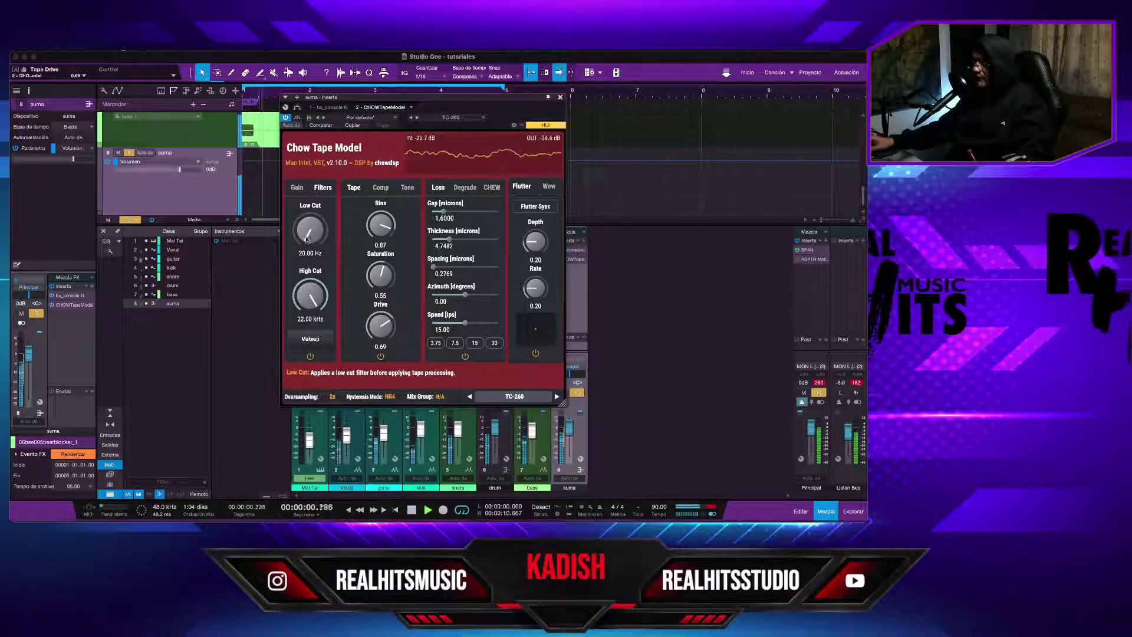
pyautogui.moveTo(314, 243)
pyautogui.mouseDown()
pyautogui.moveTo(310, 232)
pyautogui.moveTo(312, 245)
pyautogui.mouseUp()
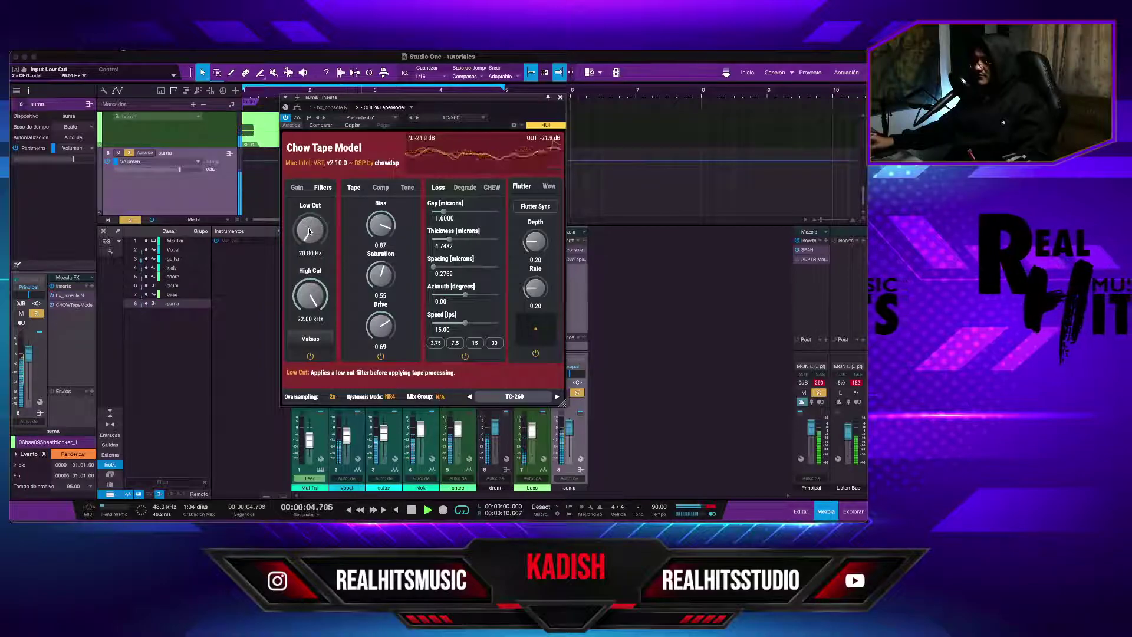
pyautogui.moveTo(313, 302); pyautogui.dragTo(314, 301)
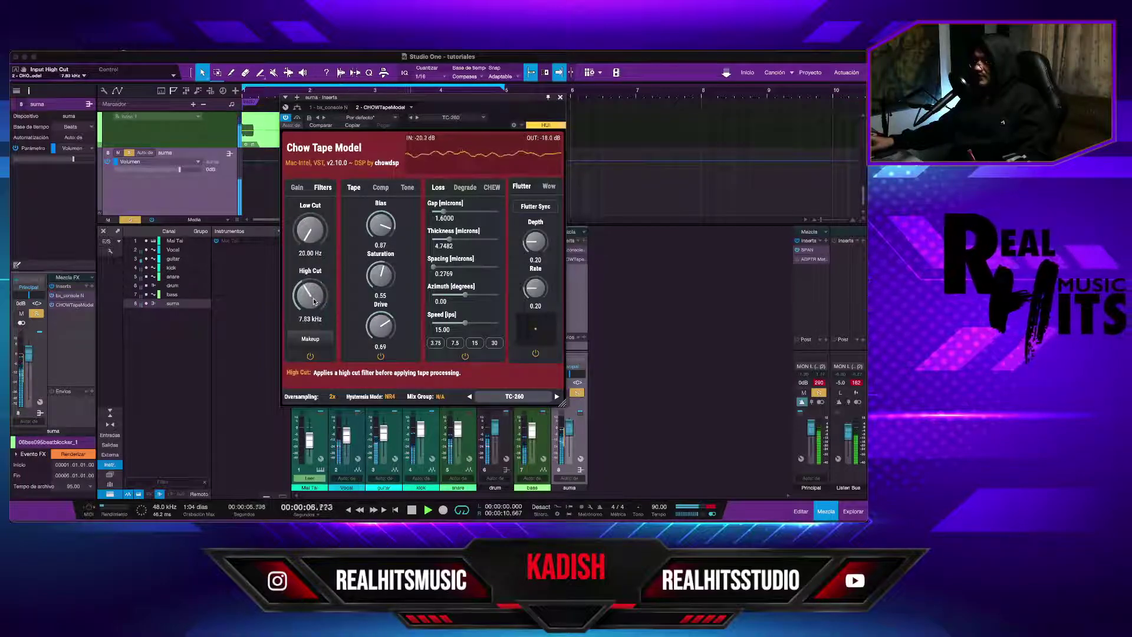
pyautogui.doubleClick(314, 302)
pyautogui.click(316, 340)
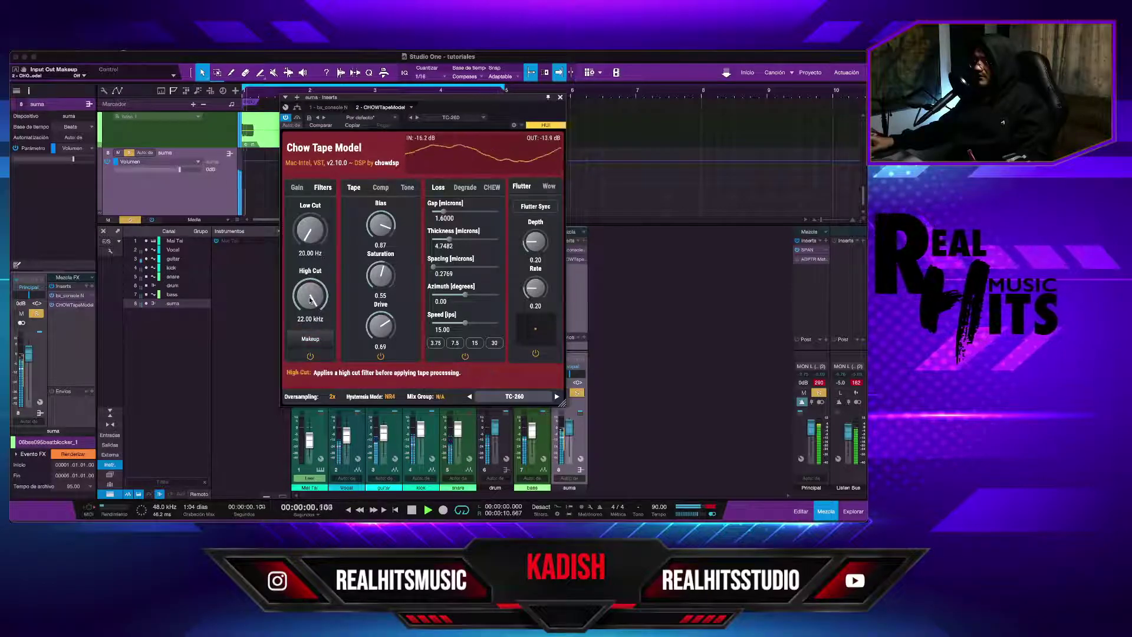
pyautogui.click(311, 357)
pyautogui.click(311, 357)
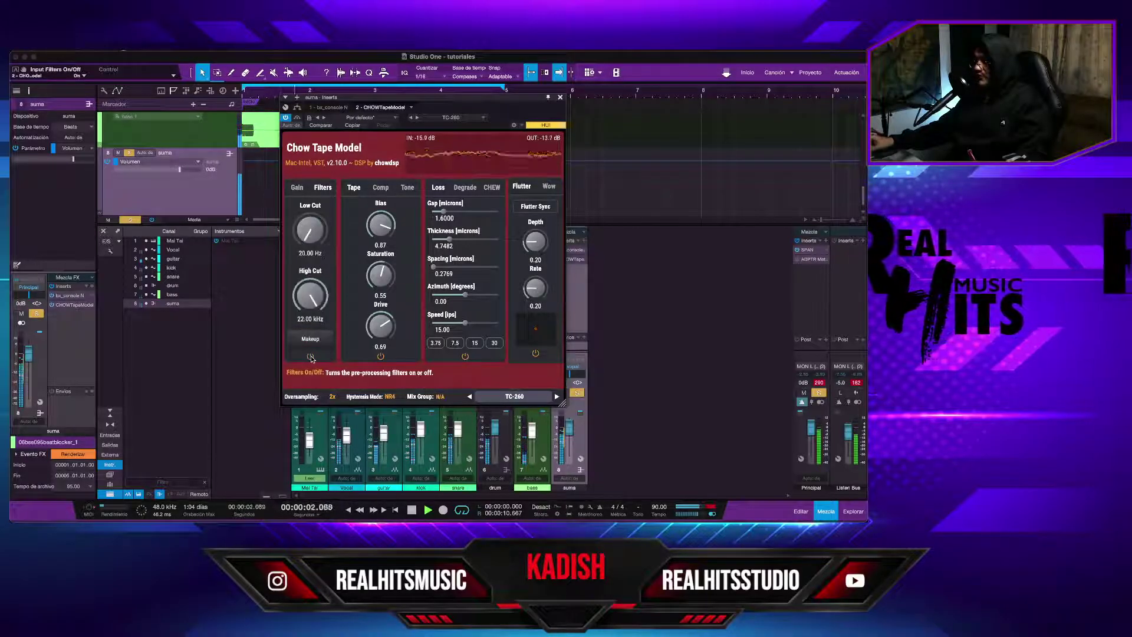
pyautogui.click(310, 356)
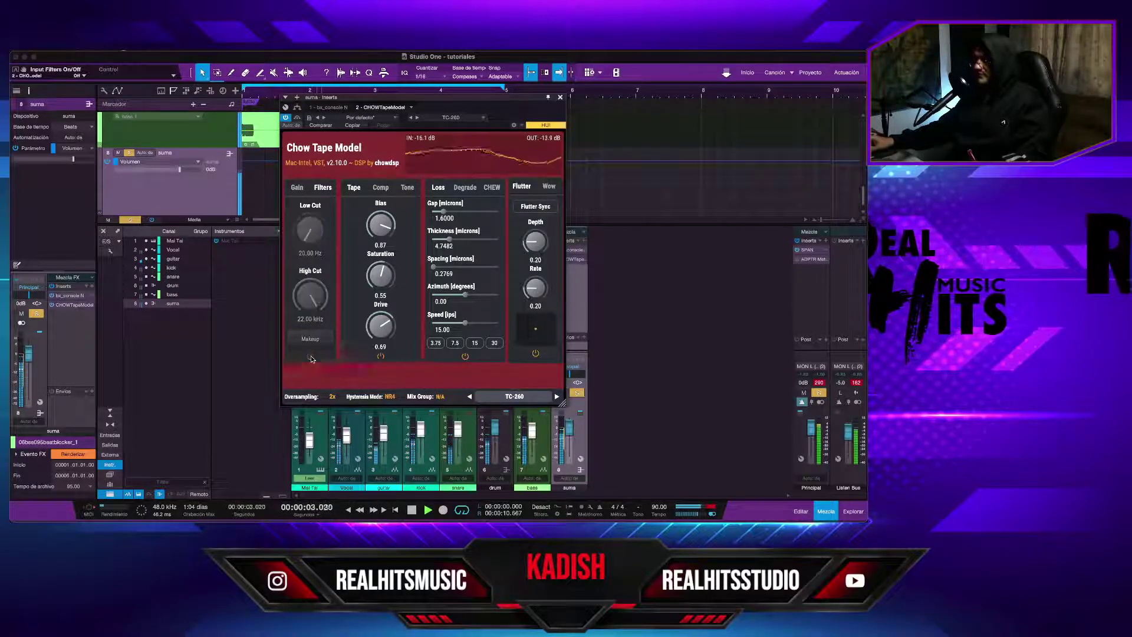
# Show the tape compression controls, listen briefly to the song, and turn the compression on.
pyautogui.click(380, 188)
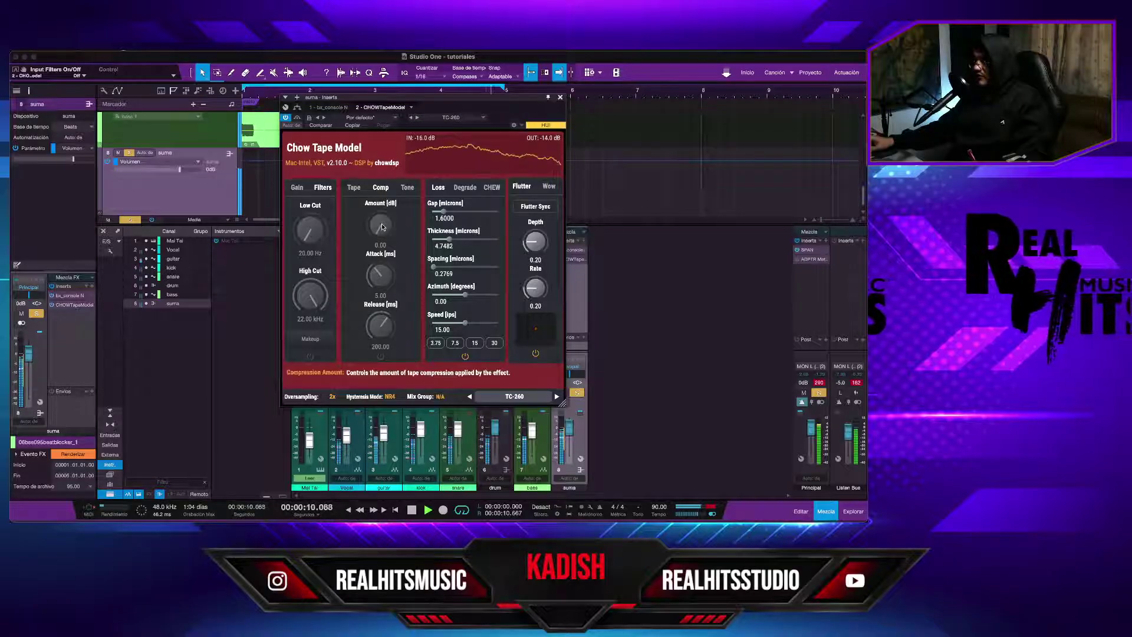
pyautogui.press('space')
pyautogui.press('space')
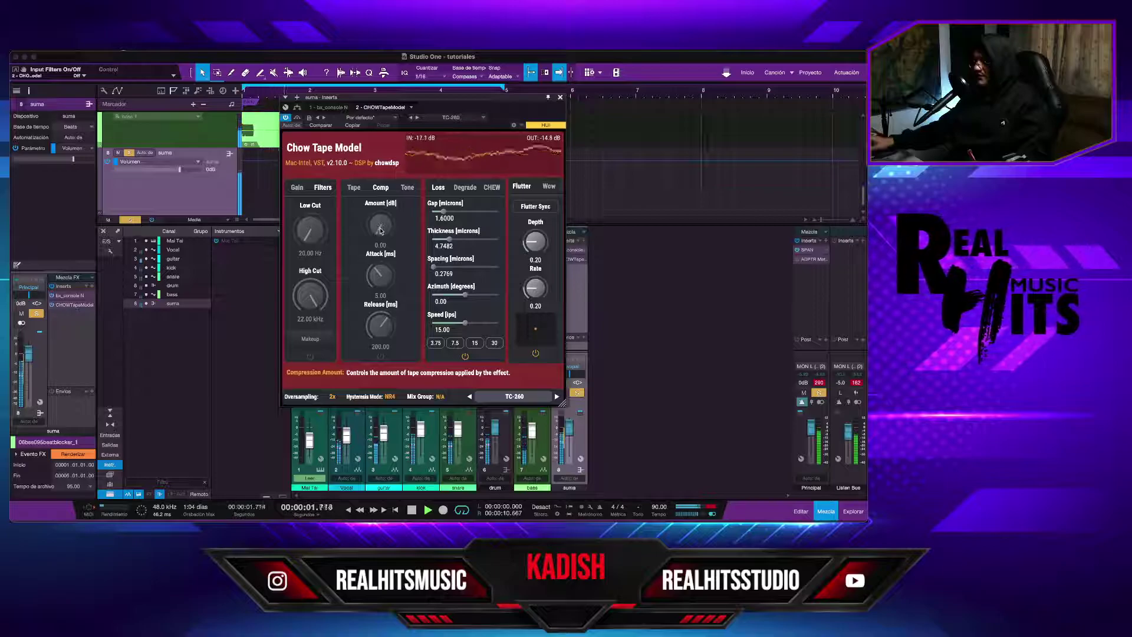
pyautogui.press('space')
pyautogui.click(380, 356)
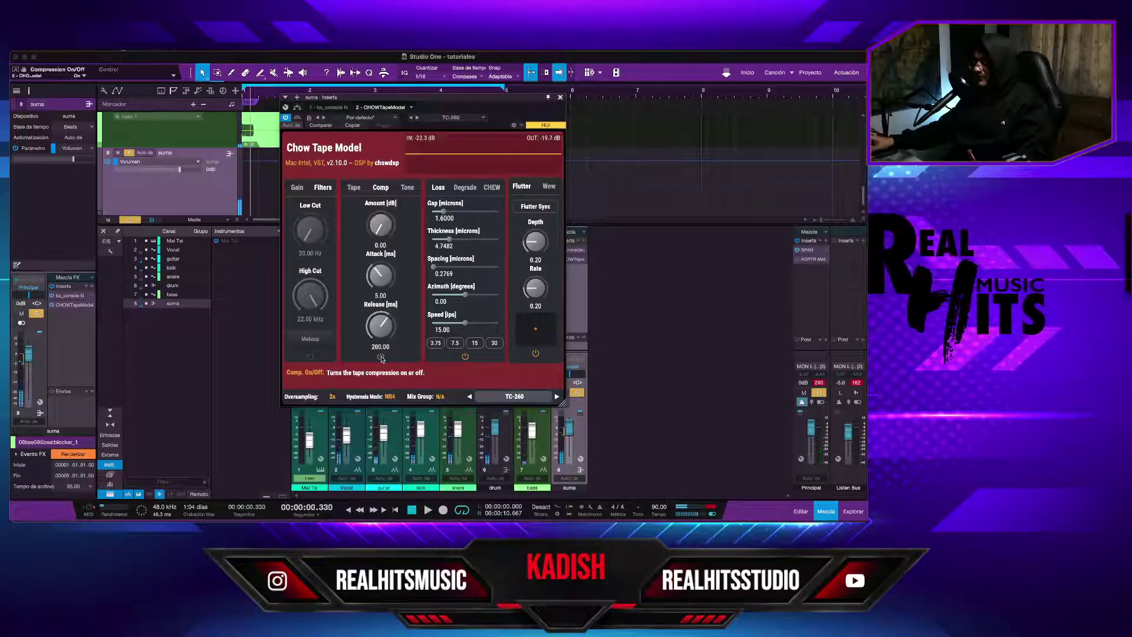
# Set the compression amount to 2.29 dB, attack to 22.23 ms and release to 157.56 ms during playback, and switch the compression off.
pyautogui.press('space')
pyautogui.moveTo(380, 237); pyautogui.dragTo(381, 232)
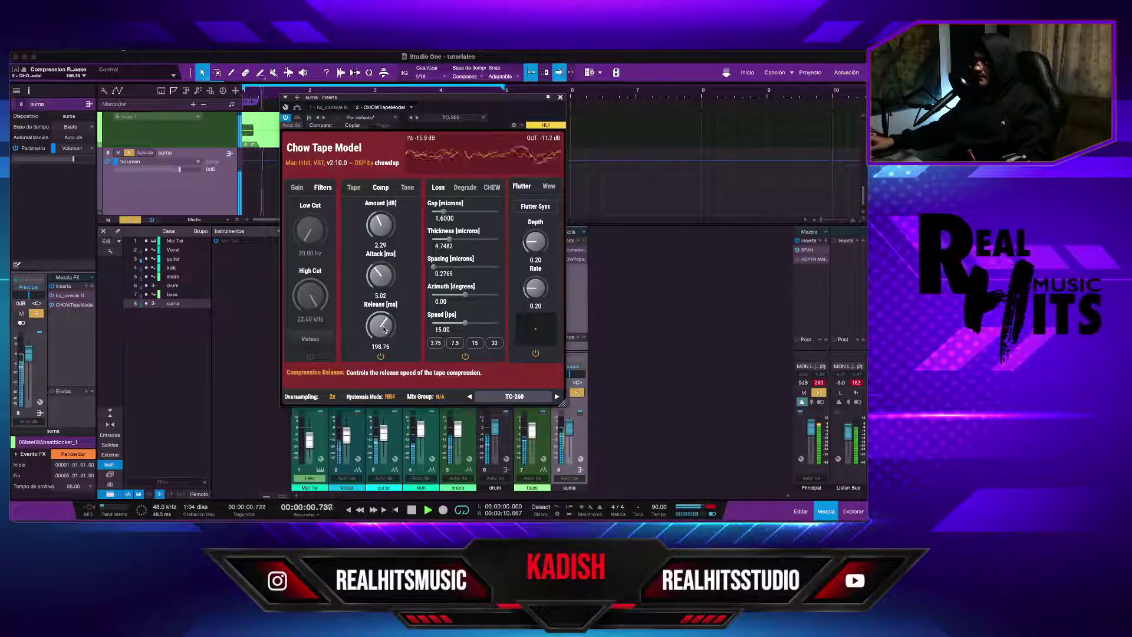
pyautogui.scroll(-2, 384, 330)
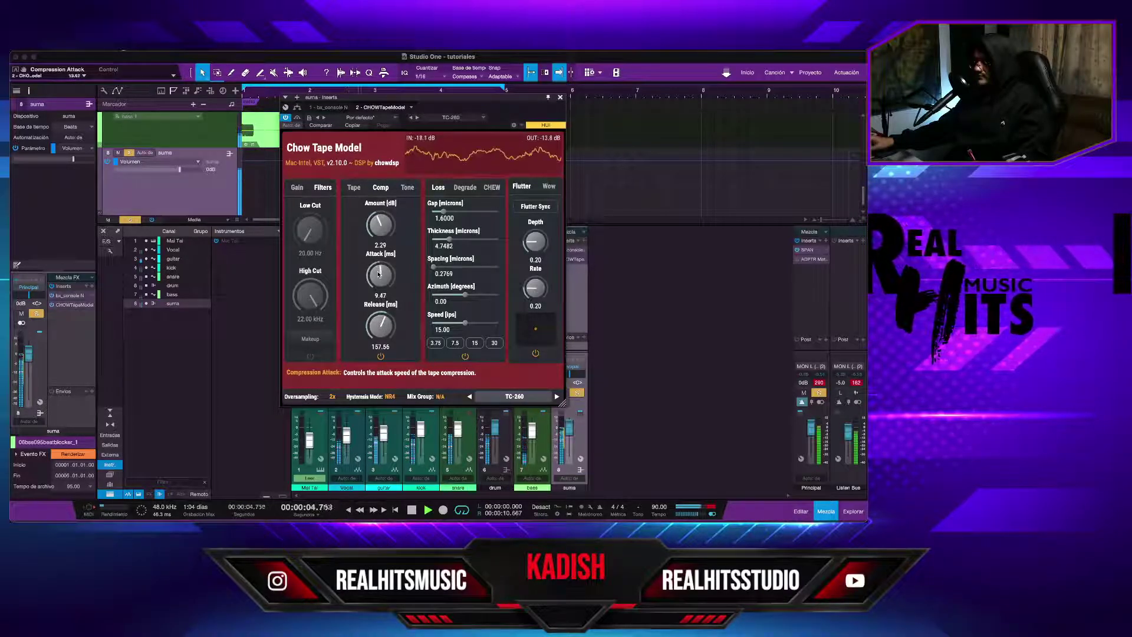
pyautogui.scroll(3, 380, 274)
pyautogui.scroll(-2, 379, 274)
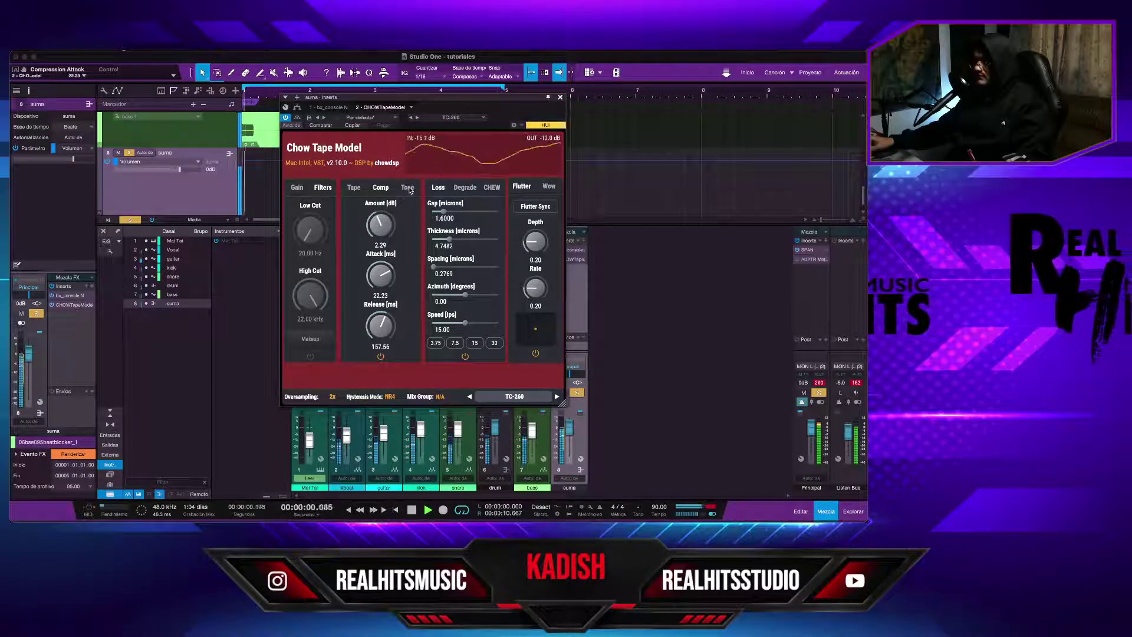
pyautogui.press('space')
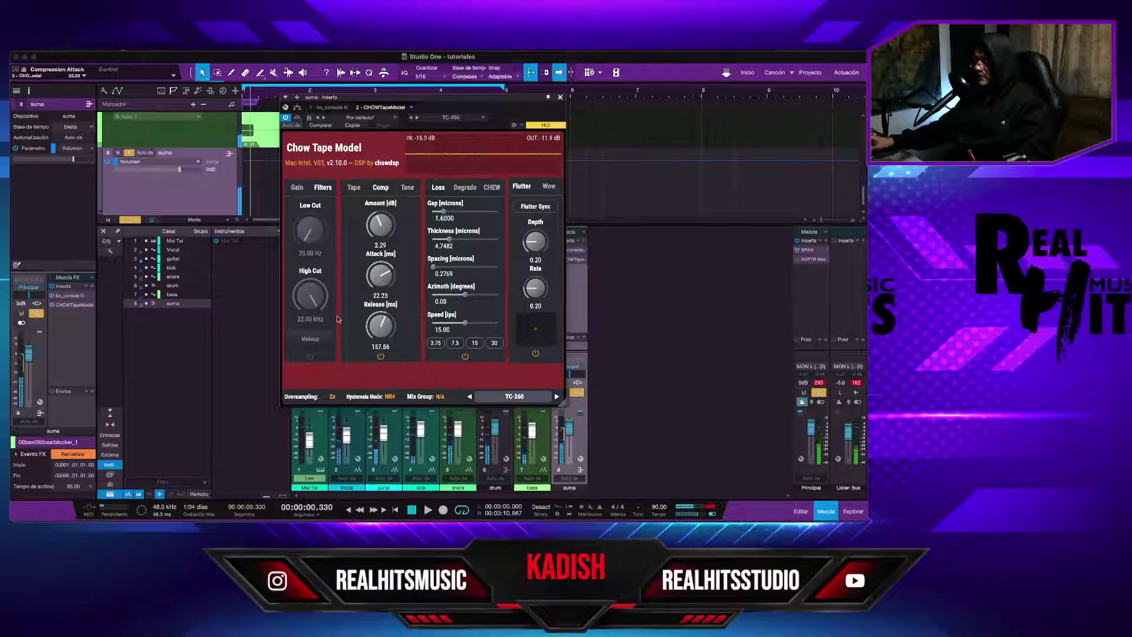
pyautogui.click(380, 356)
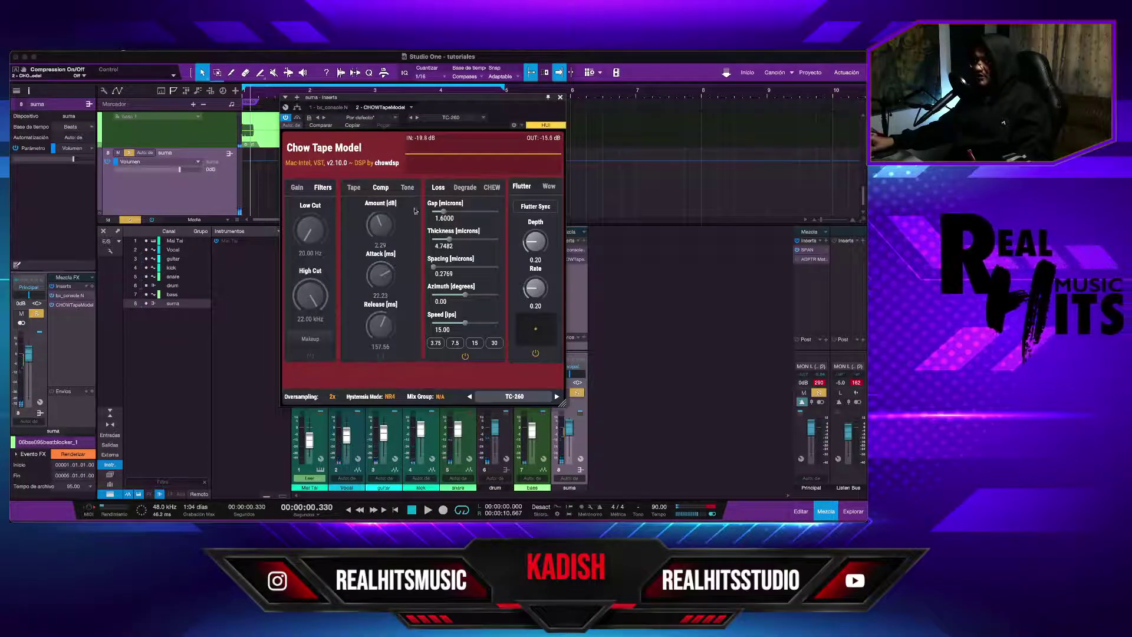
# Set the tone treble to 0.22, bass to 0.16 and transition frequency to 507.75 Hz while the song plays.
pyautogui.click(408, 187)
pyautogui.press('space')
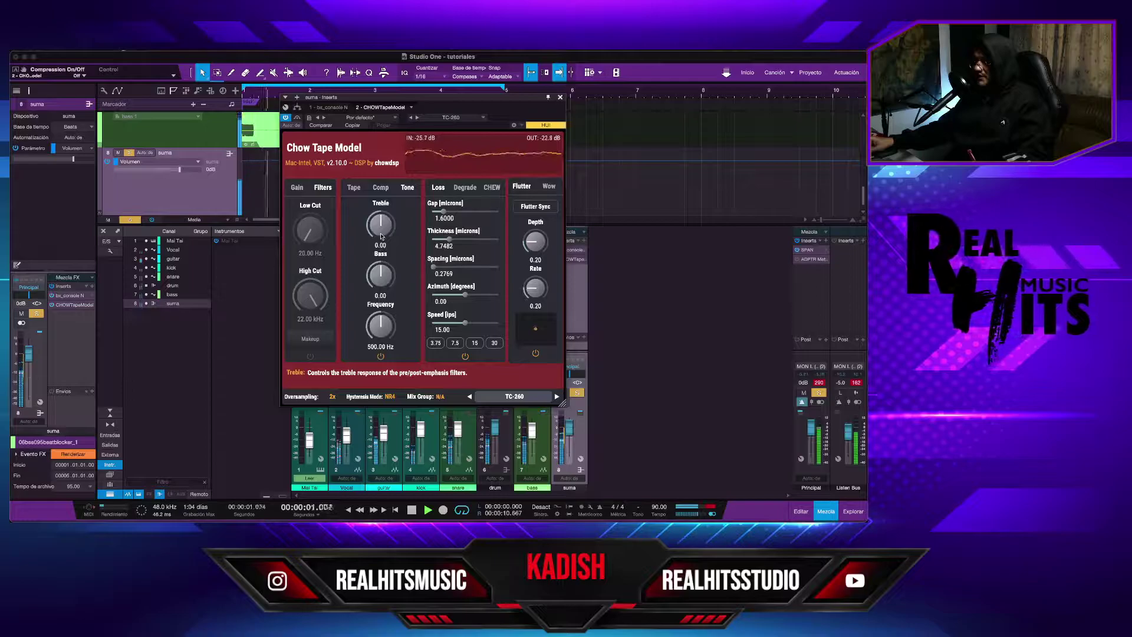
pyautogui.scroll(3, 380, 229)
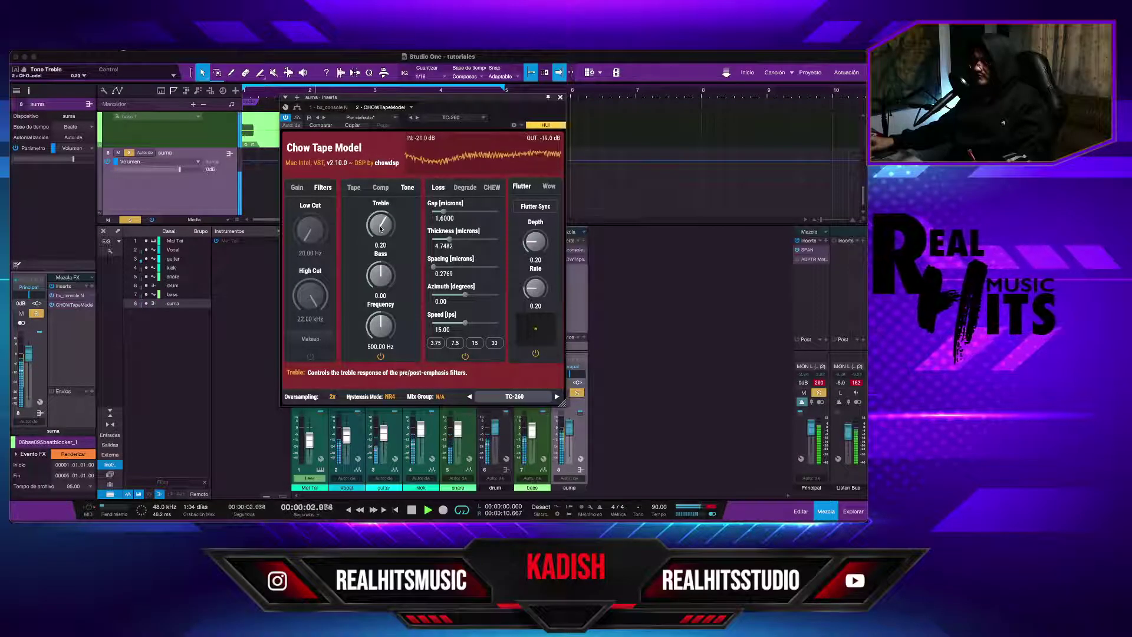
pyautogui.scroll(1, 380, 229)
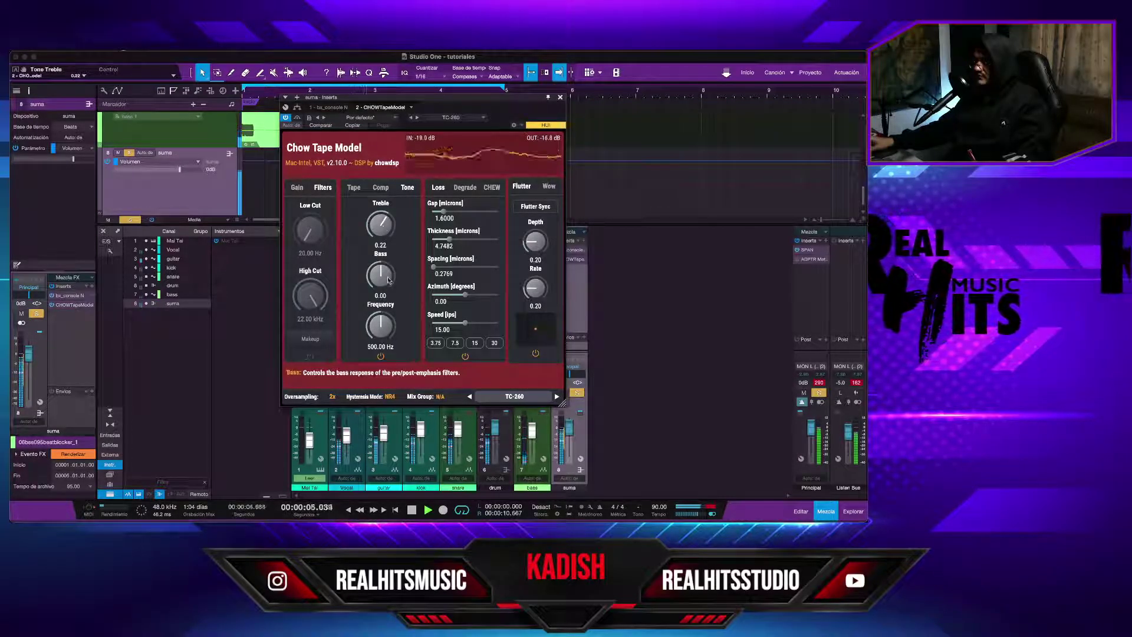
pyautogui.scroll(-3, 380, 275)
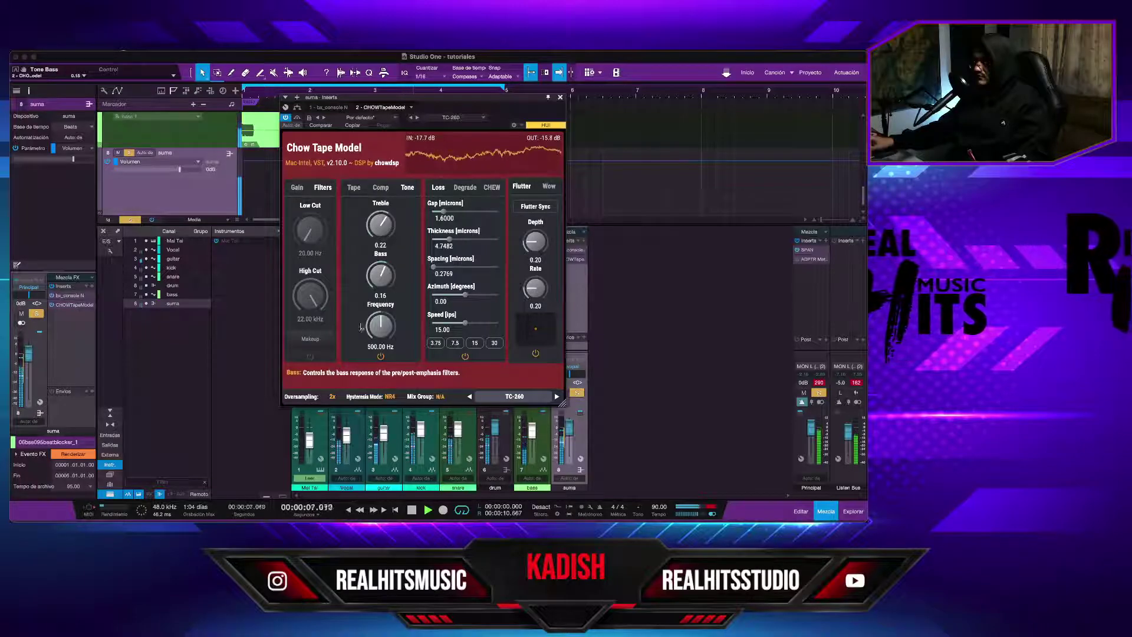
pyautogui.scroll(-1, 373, 328)
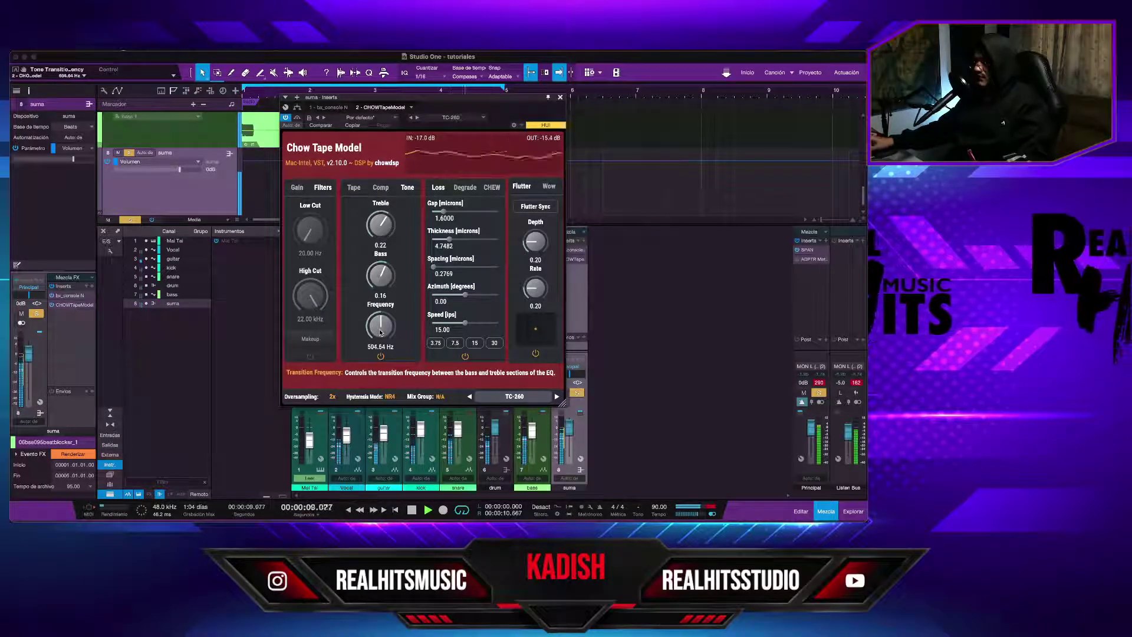
pyautogui.click(355, 188)
pyautogui.click(408, 188)
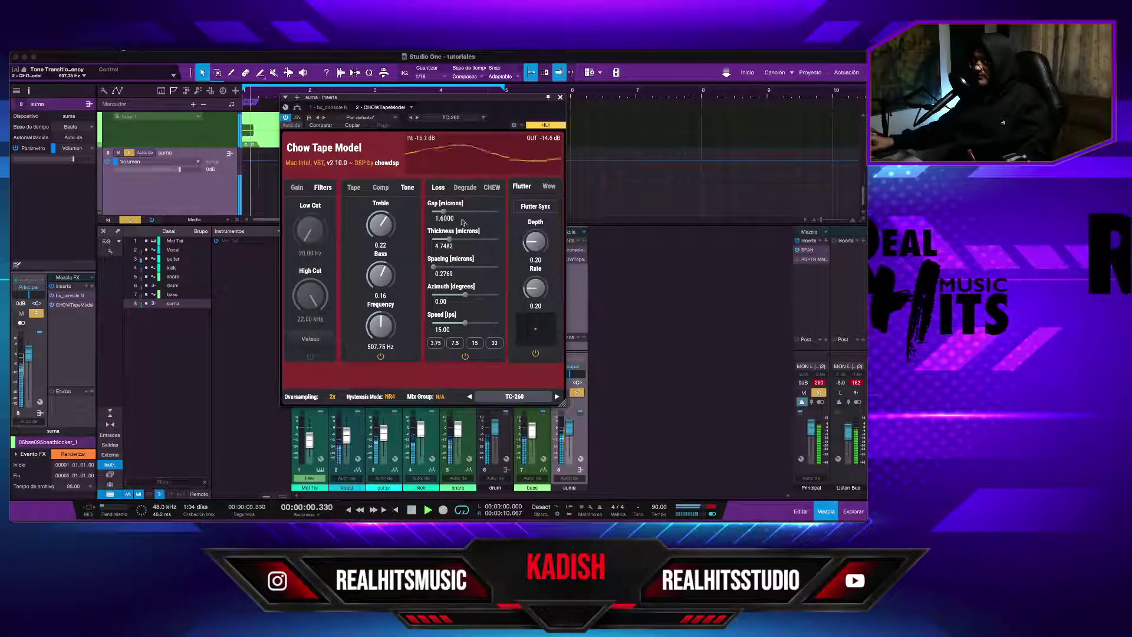
# Set the loss gap to 1.6145, thickness to 1.7946 and spacing to 2.4082 microns during playback, stop it, and set the azimuth to 0 degrees.
pyautogui.click(466, 187)
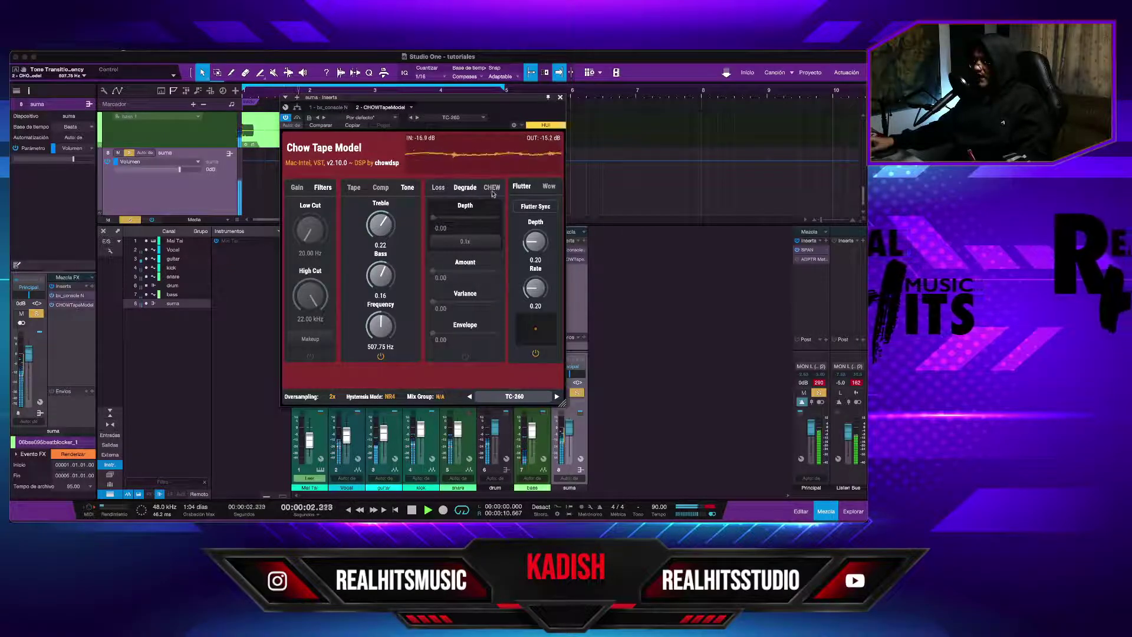
pyautogui.click(492, 188)
pyautogui.click(439, 187)
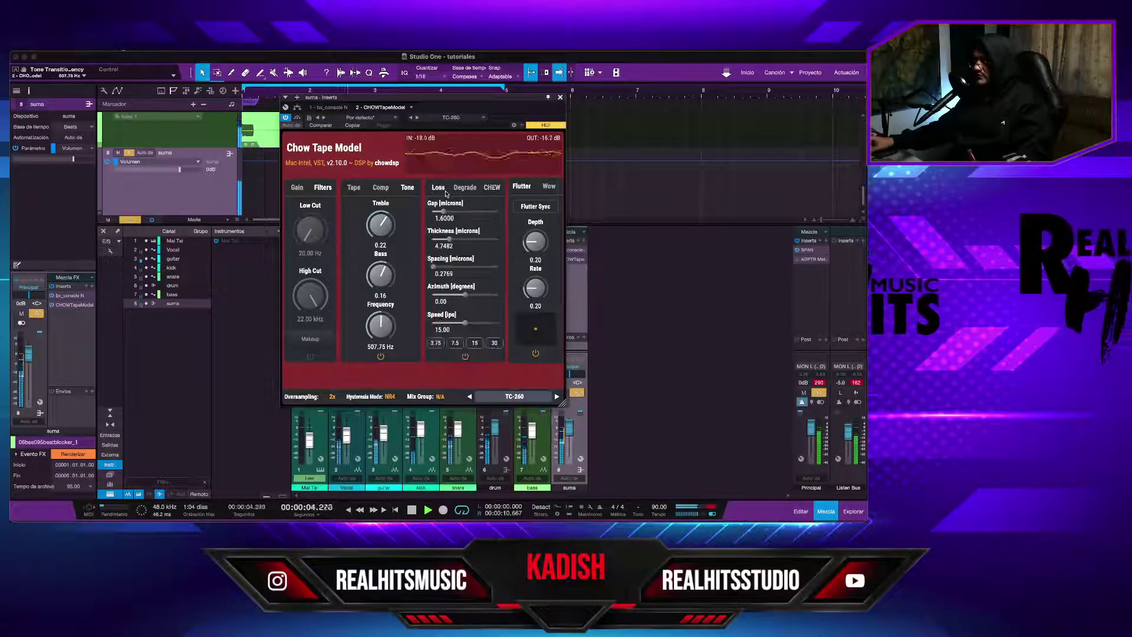
pyautogui.scroll(-2, 443, 213)
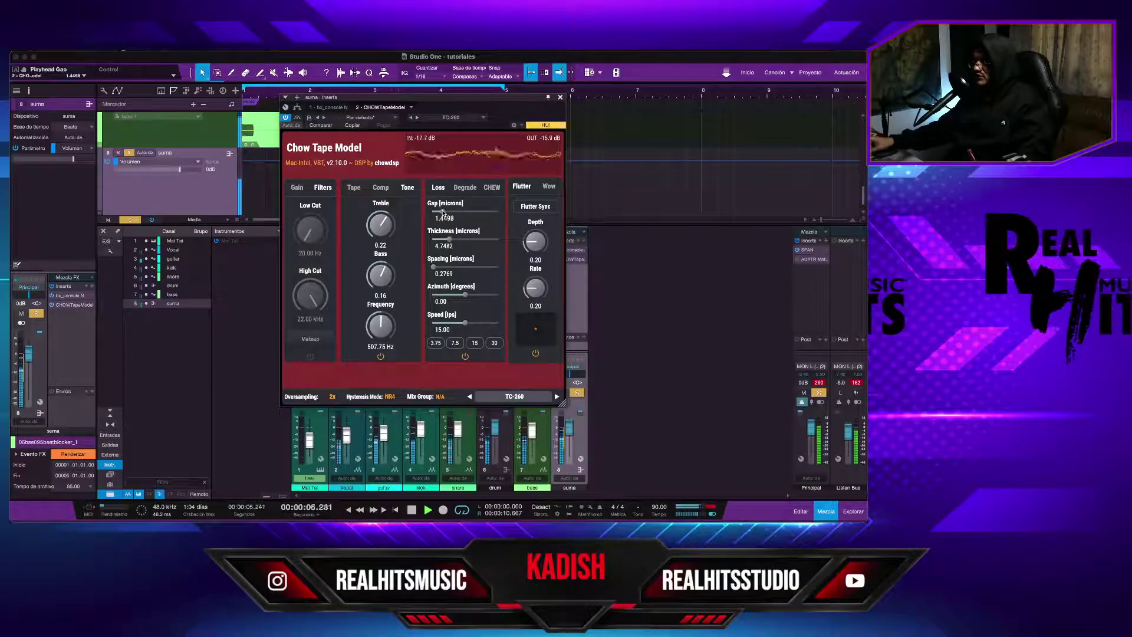
pyautogui.moveTo(445, 213); pyautogui.dragTo(464, 305)
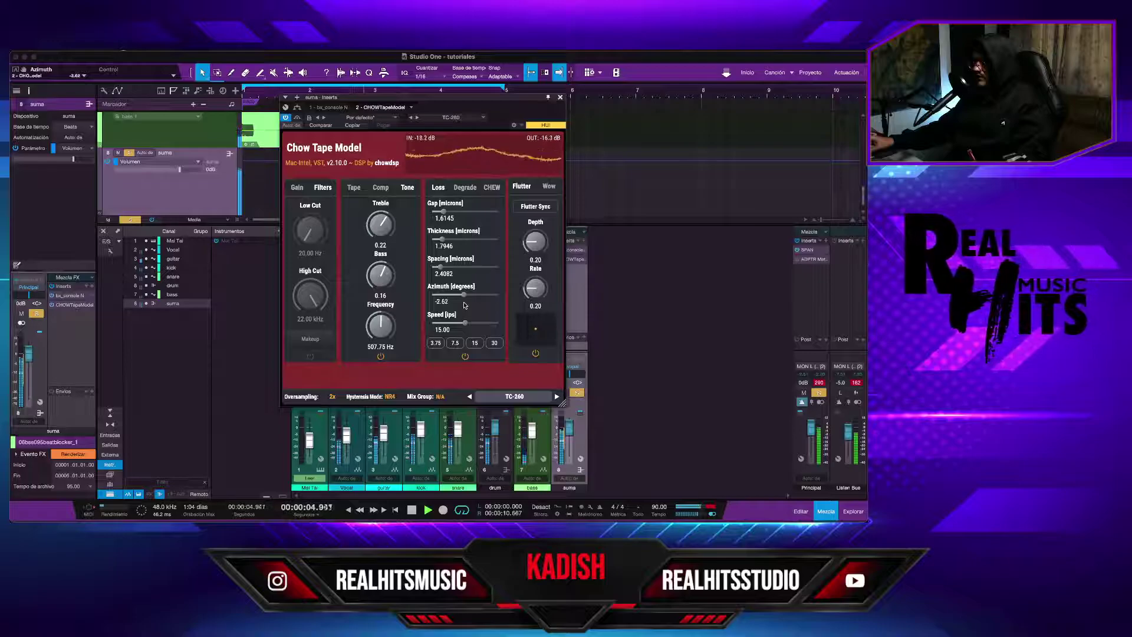
pyautogui.press('space')
pyautogui.click(465, 302)
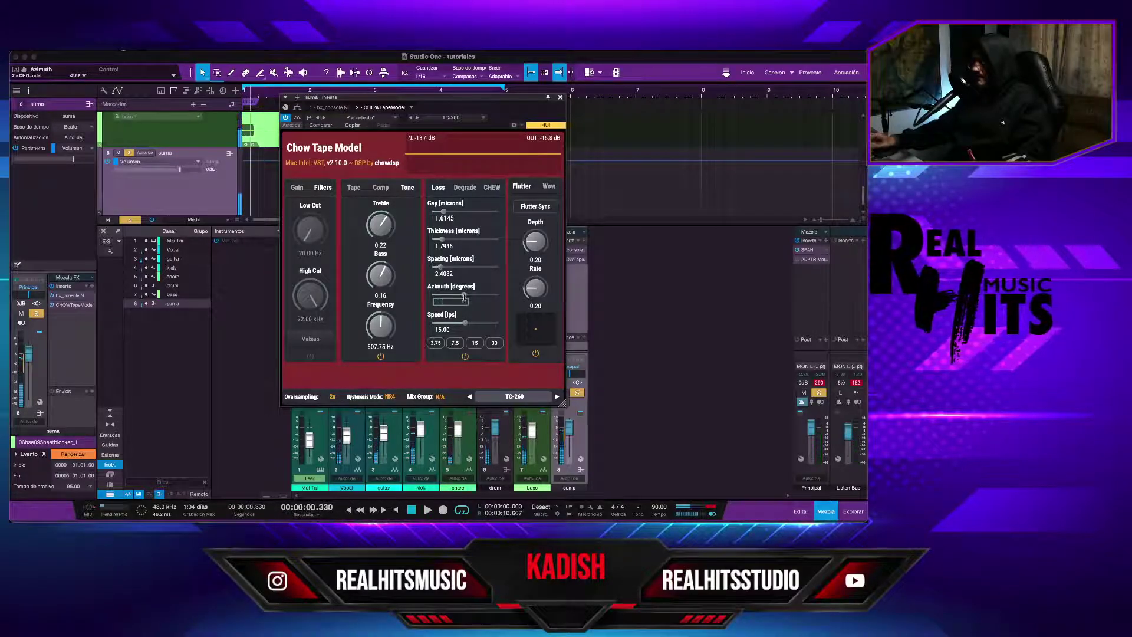
pyautogui.write('0')
pyautogui.press('Return')
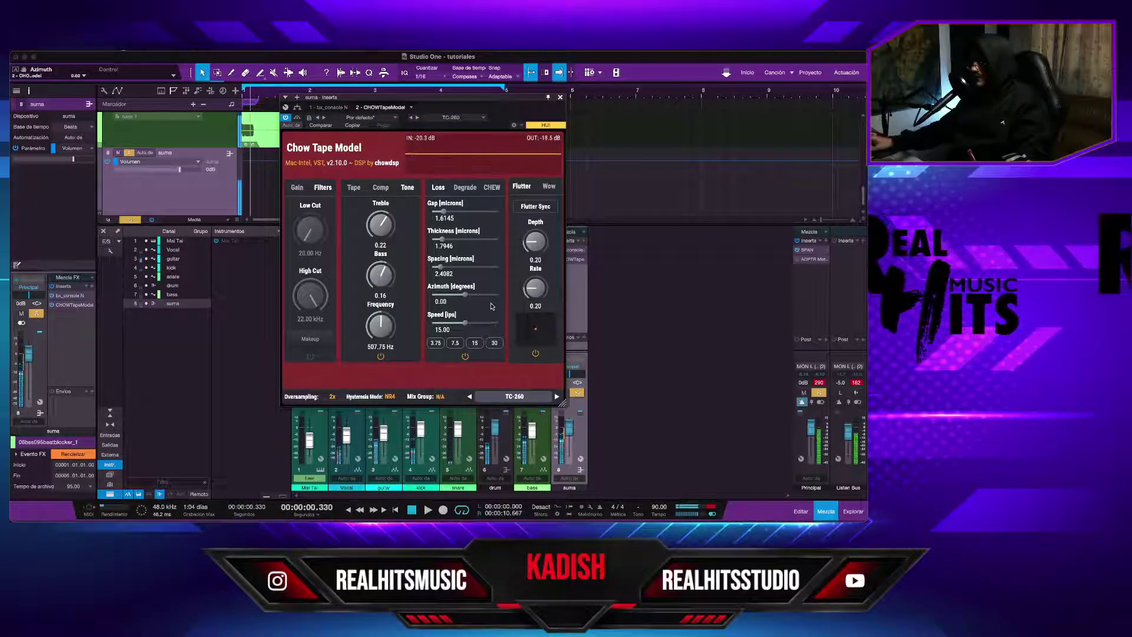
# Audition faster and slower tape speeds during playback, including 3.75 ips, and settle on 30 ips.
pyautogui.press('space')
pyautogui.scroll(5, 465, 325)
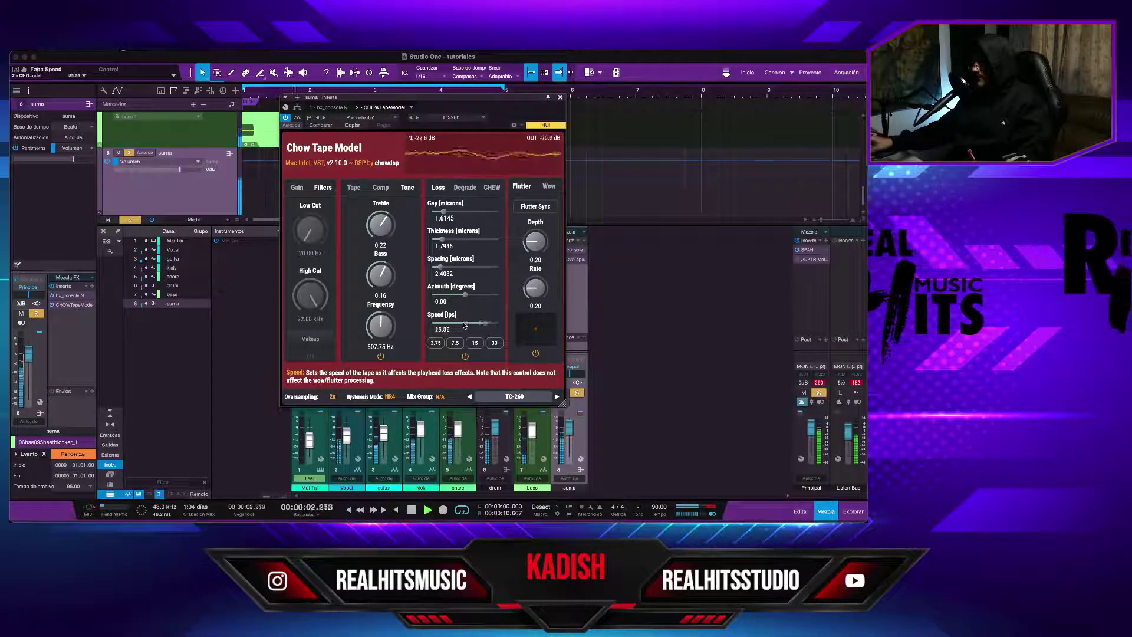
pyautogui.scroll(-8, 463, 325)
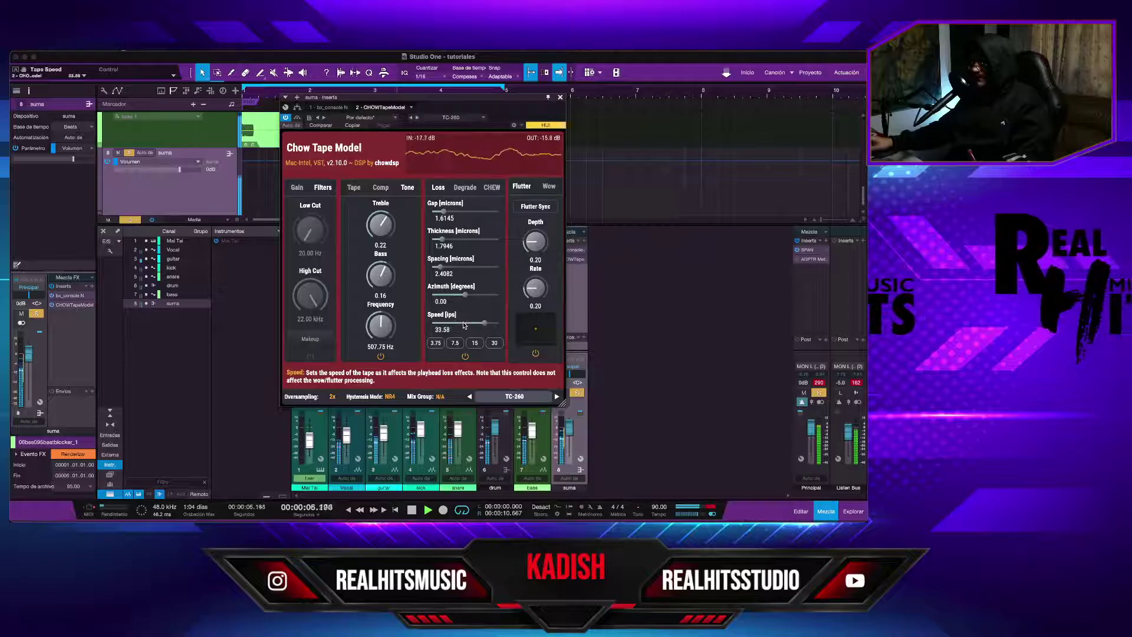
pyautogui.click(454, 342)
pyautogui.click(471, 344)
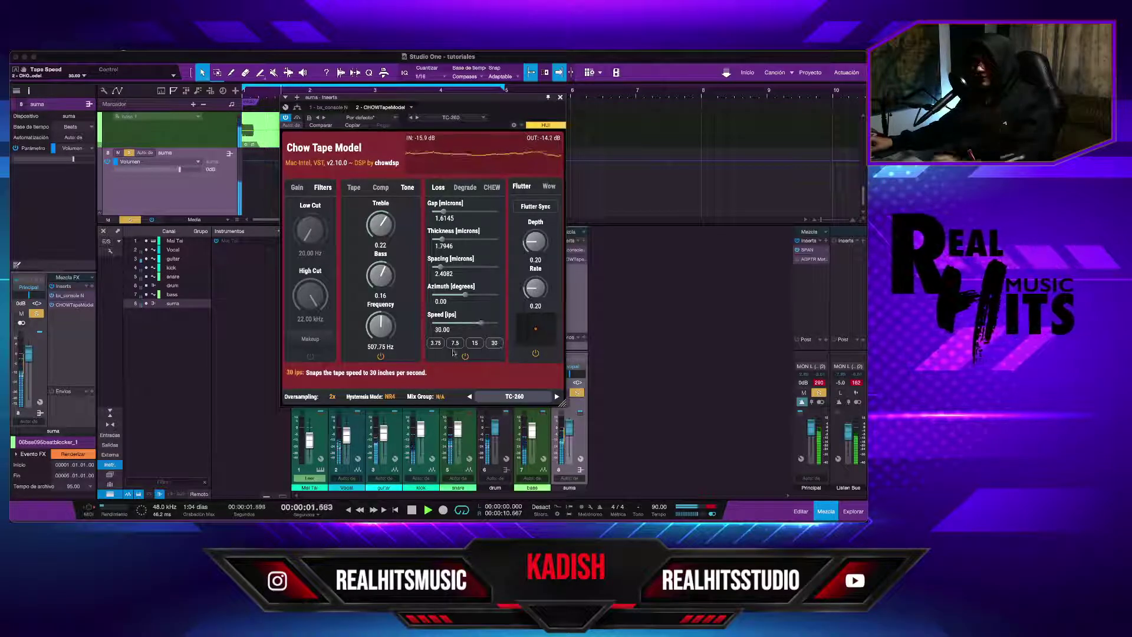
pyautogui.click(435, 343)
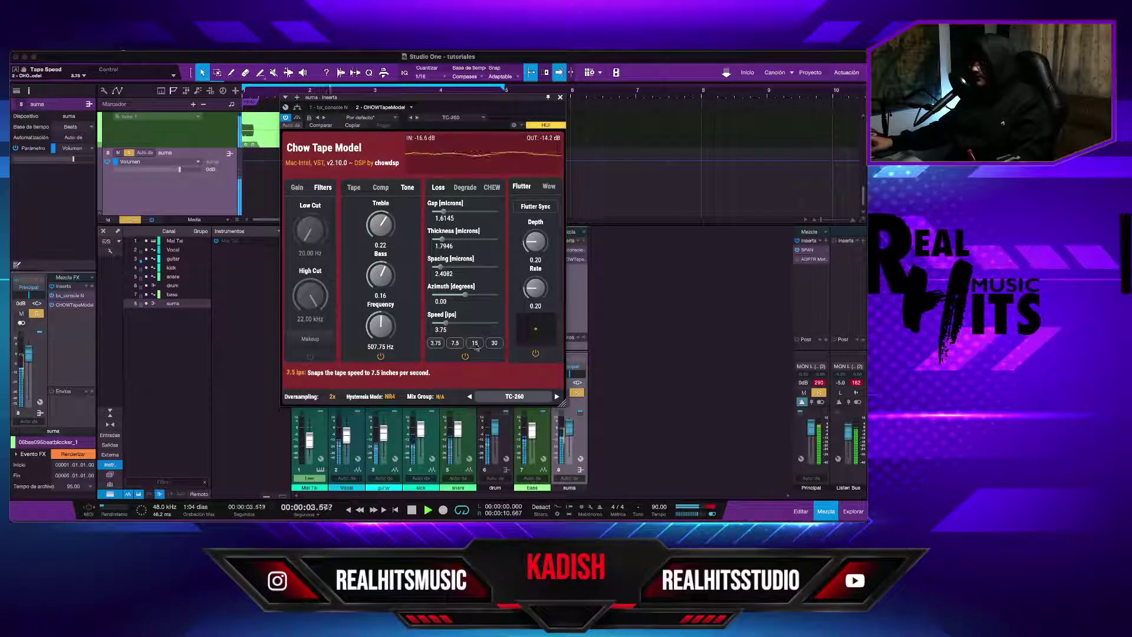
pyautogui.click(494, 344)
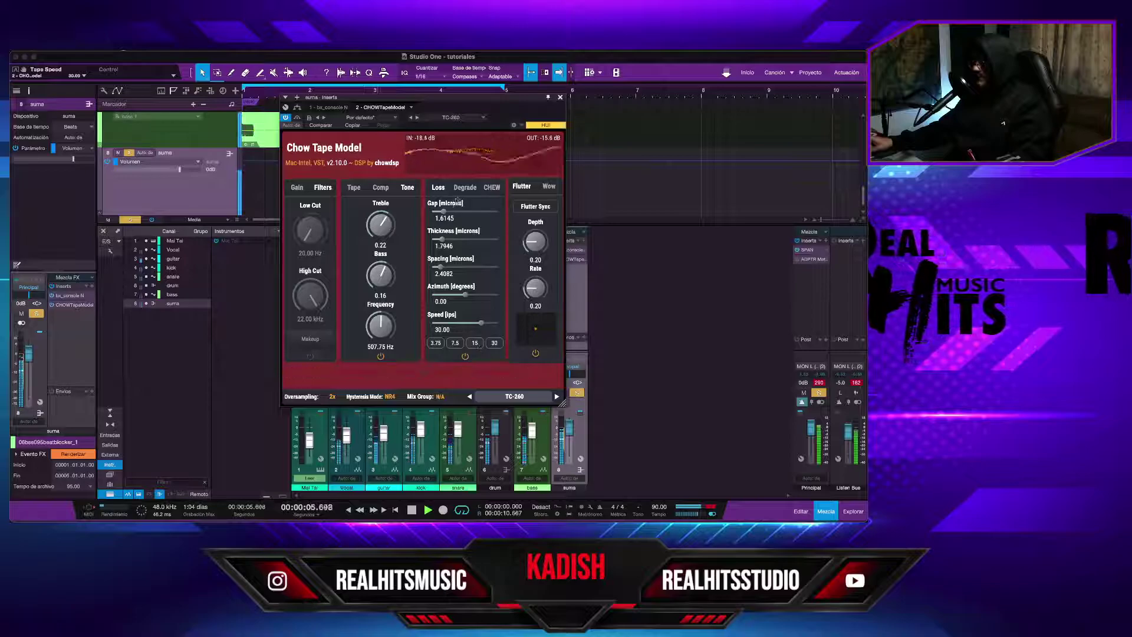
# Turn on tape degradation, audition its controls back to 0.00, enable the 0.1x option, set the depth to 0.48, and stop playback.
pyautogui.click(461, 190)
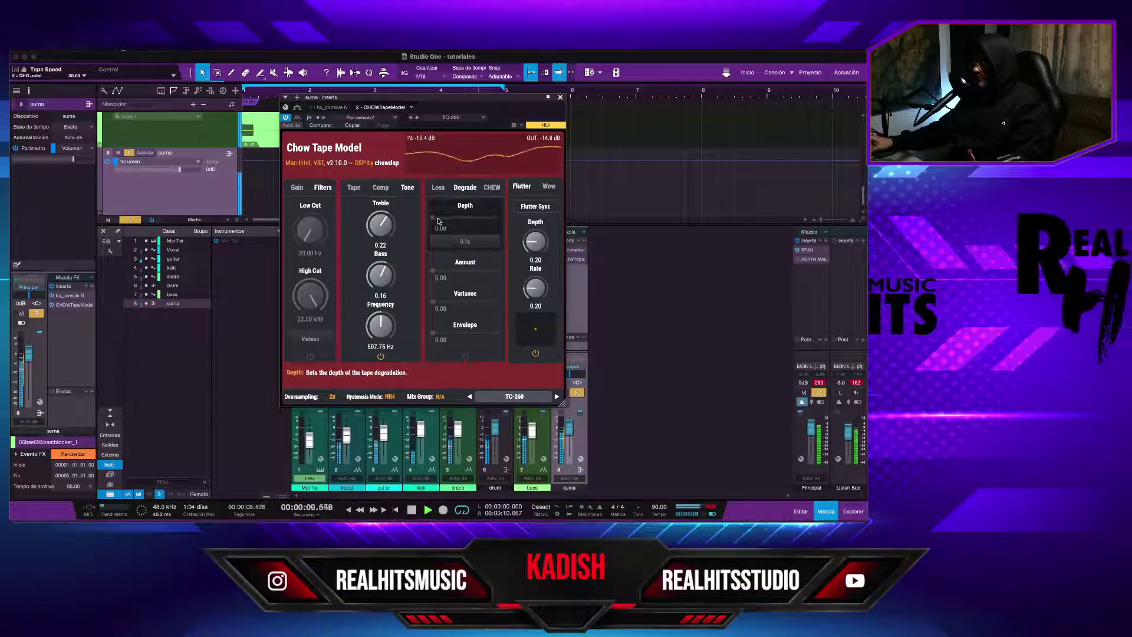
pyautogui.click(467, 356)
pyautogui.moveTo(434, 218)
pyautogui.mouseDown()
pyautogui.moveTo(489, 227)
pyautogui.moveTo(433, 228)
pyautogui.mouseUp()
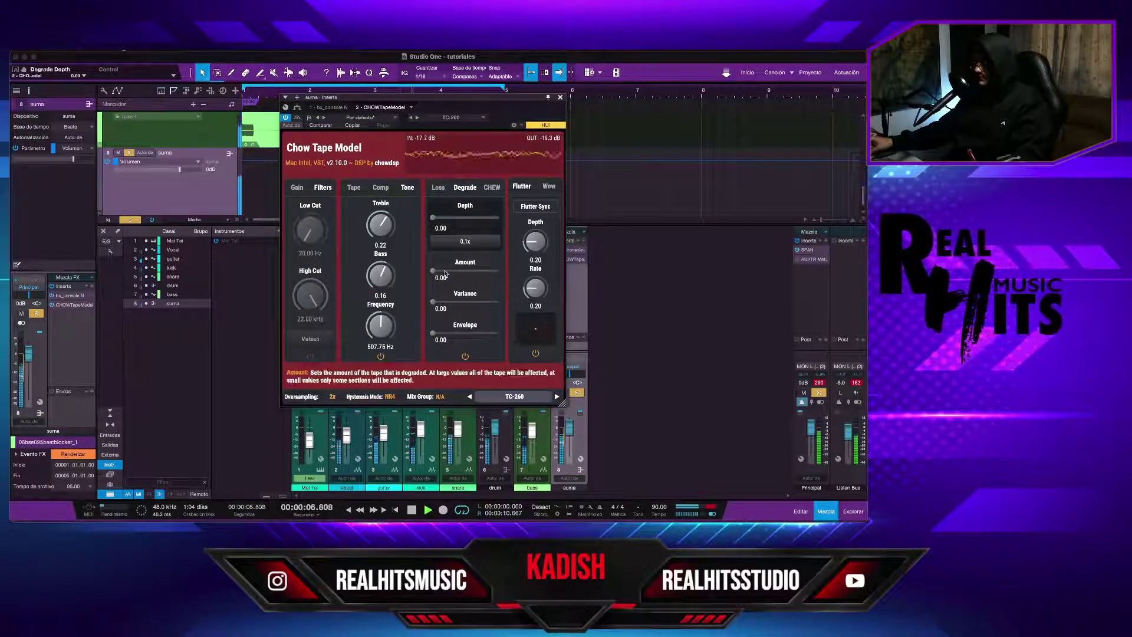
pyautogui.moveTo(434, 276); pyautogui.dragTo(371, 314)
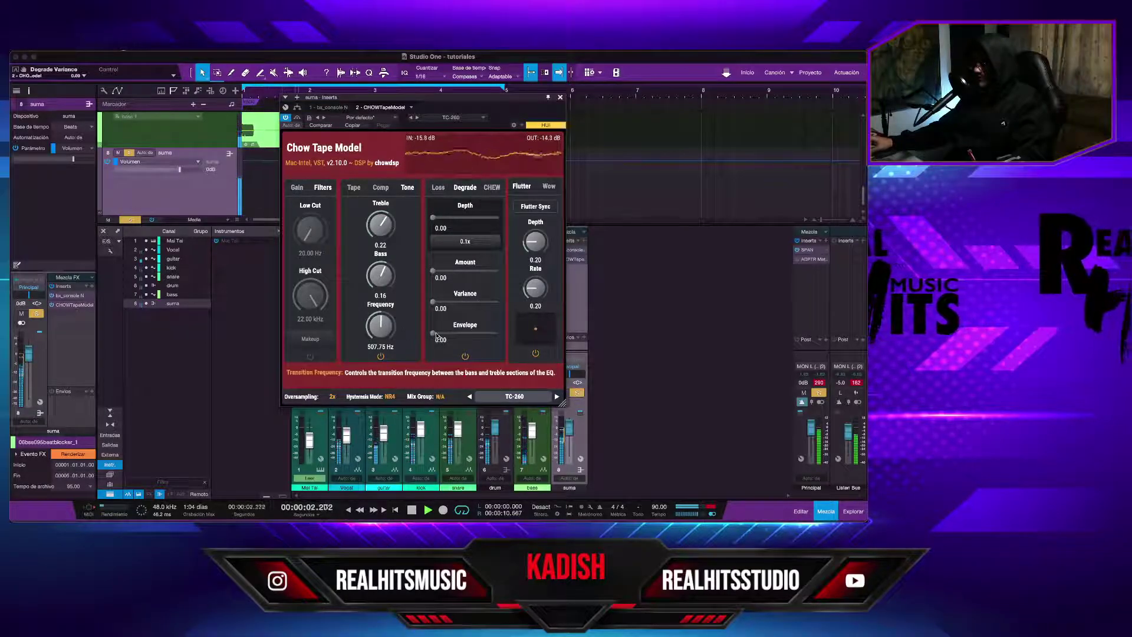
pyautogui.moveTo(433, 333); pyautogui.dragTo(470, 340)
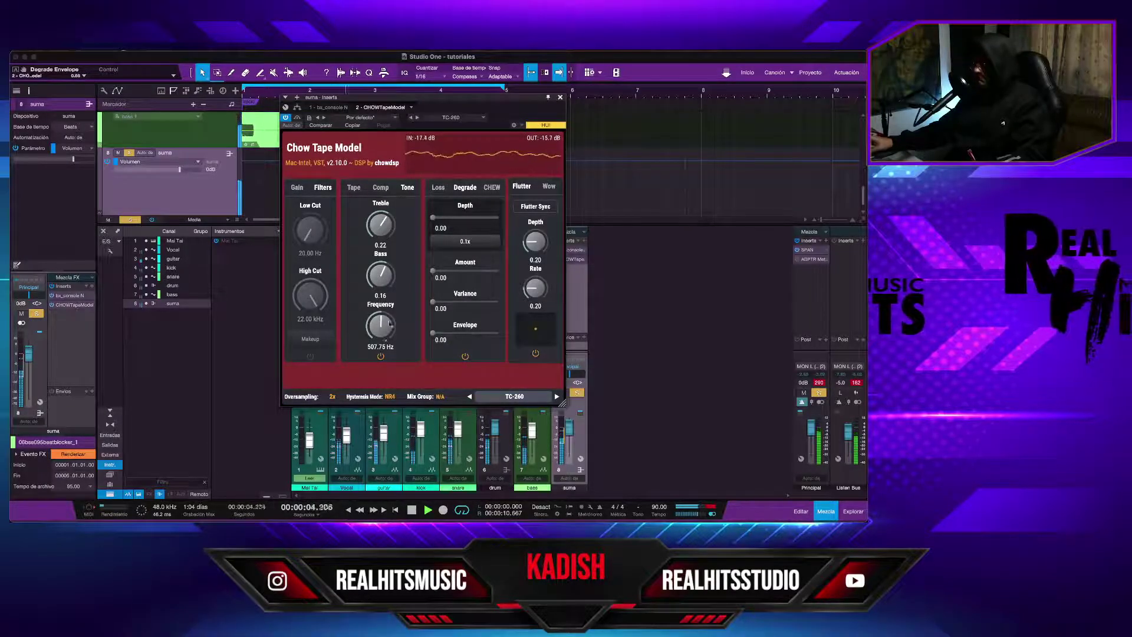
pyautogui.click(466, 242)
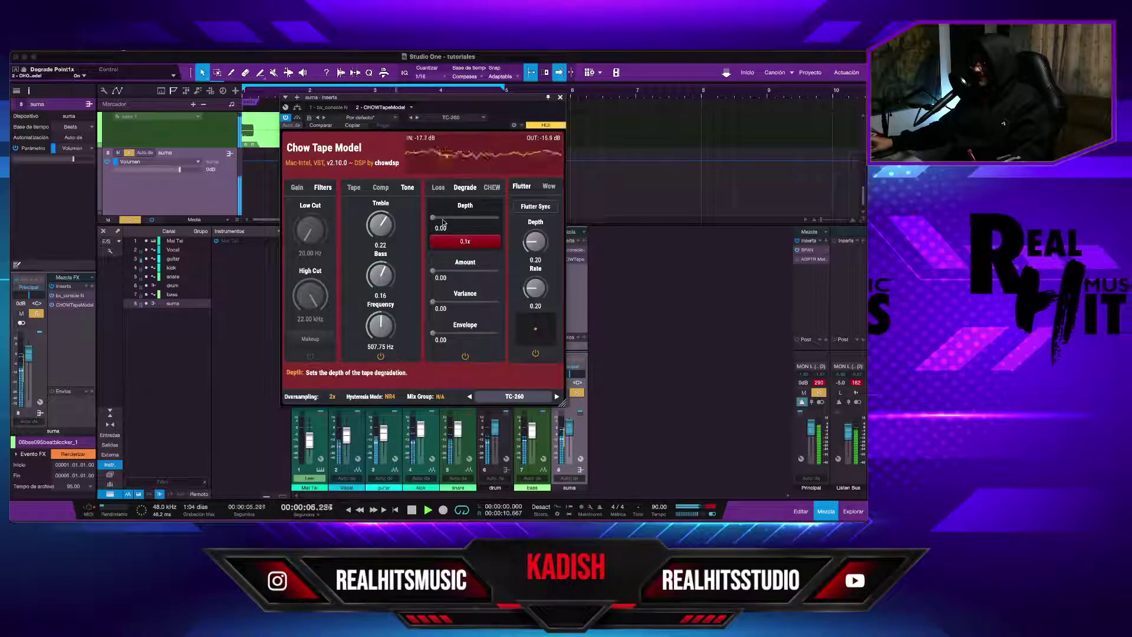
pyautogui.moveTo(434, 218); pyautogui.dragTo(460, 227)
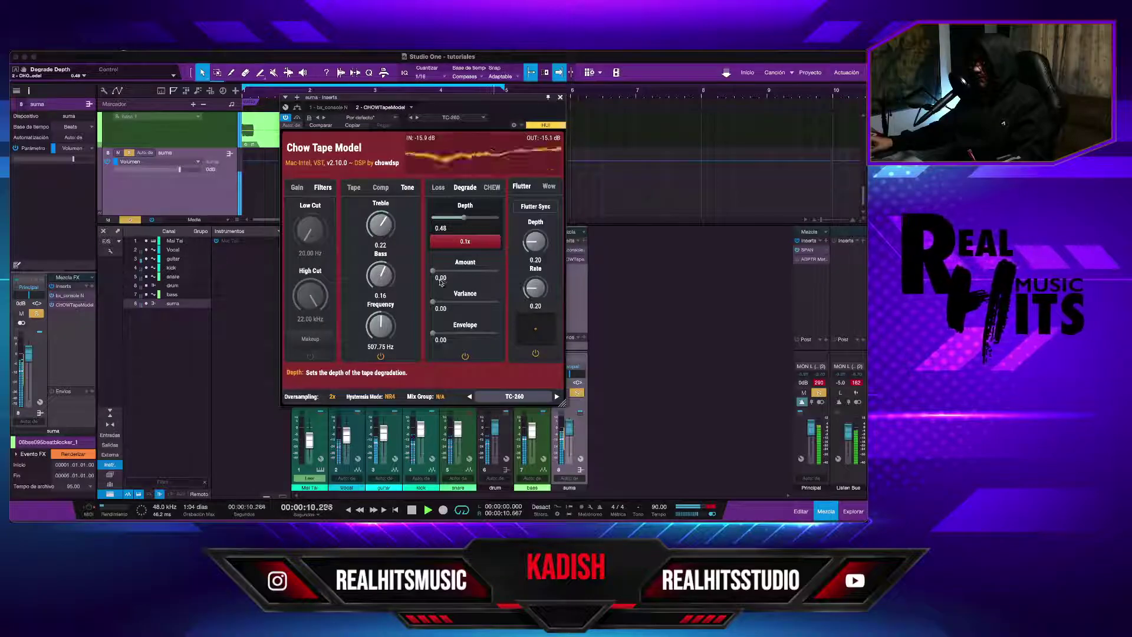
pyautogui.press('space')
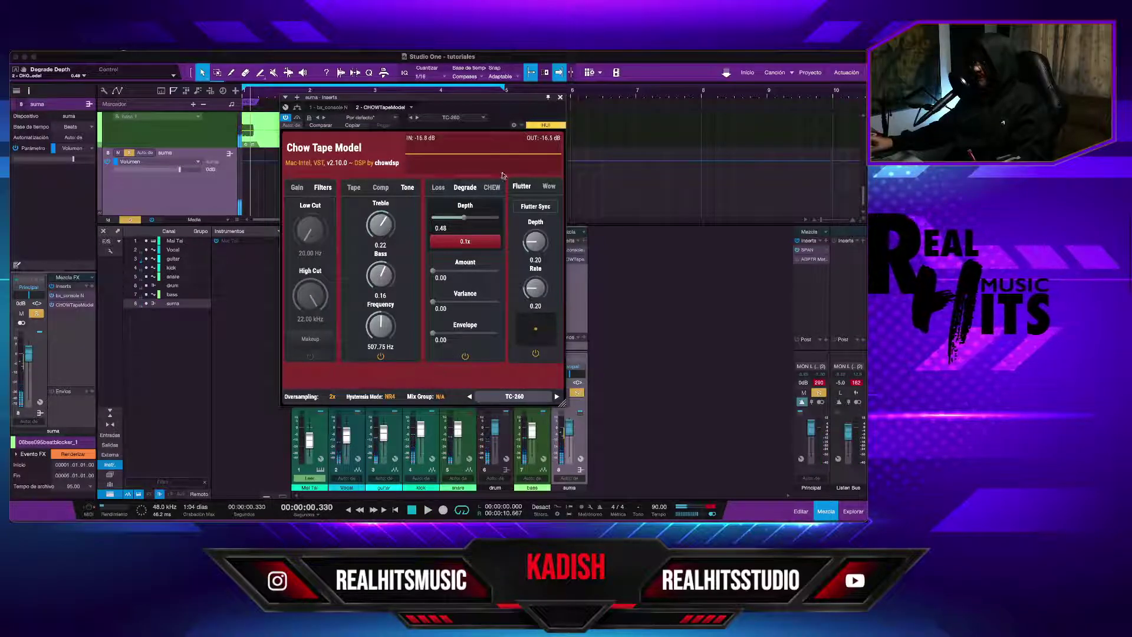
# Turn on the chew effect during playback, set its depth to 0.04, frequency to 0.02 and variance to 0.10, and switch it off.
pyautogui.click(491, 188)
pyautogui.press('space')
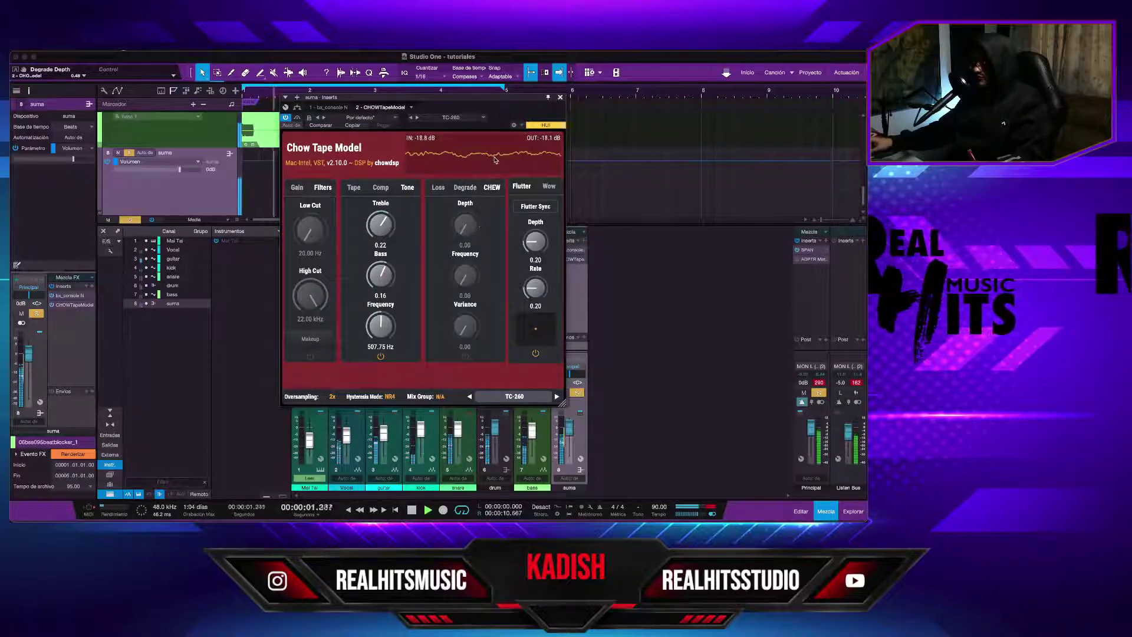
pyautogui.click(465, 356)
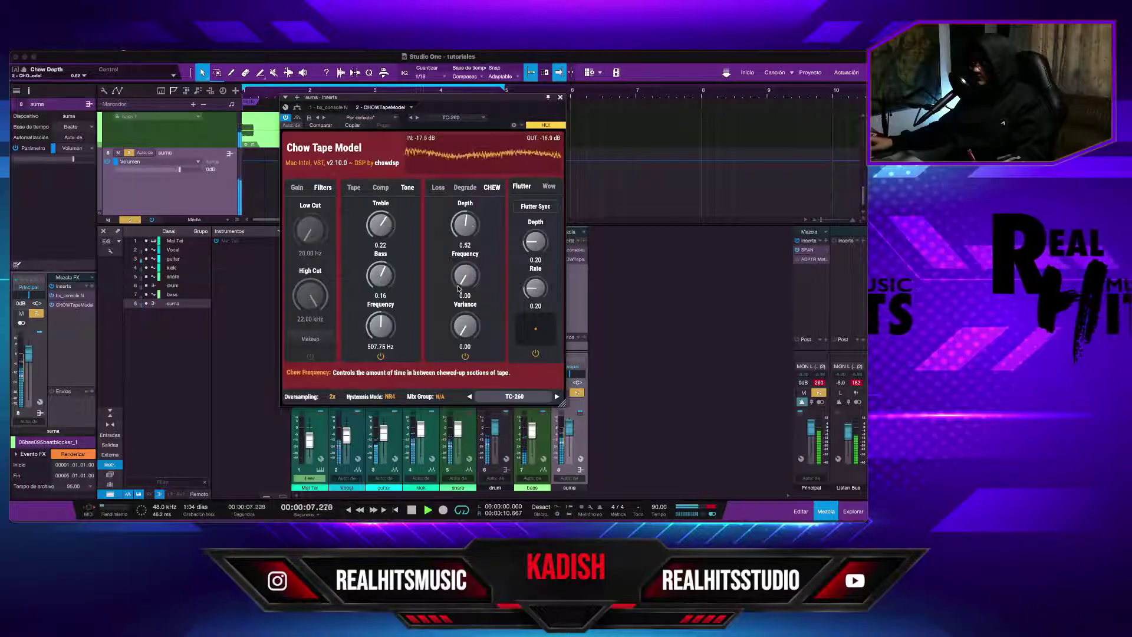
pyautogui.scroll(5, 459, 287)
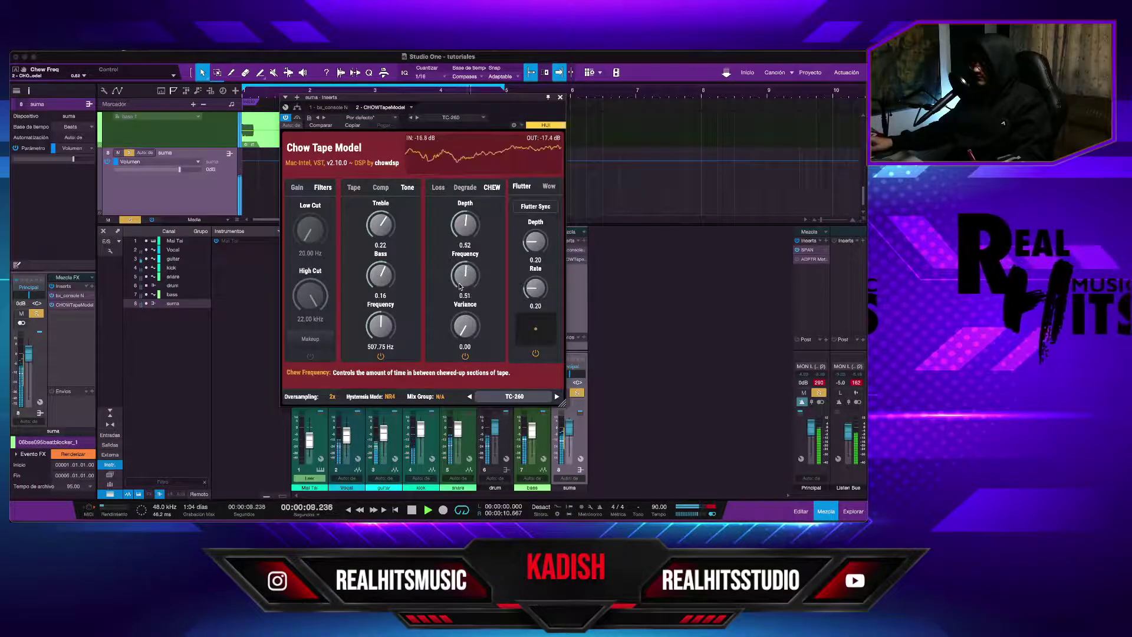
pyautogui.scroll(1, 466, 326)
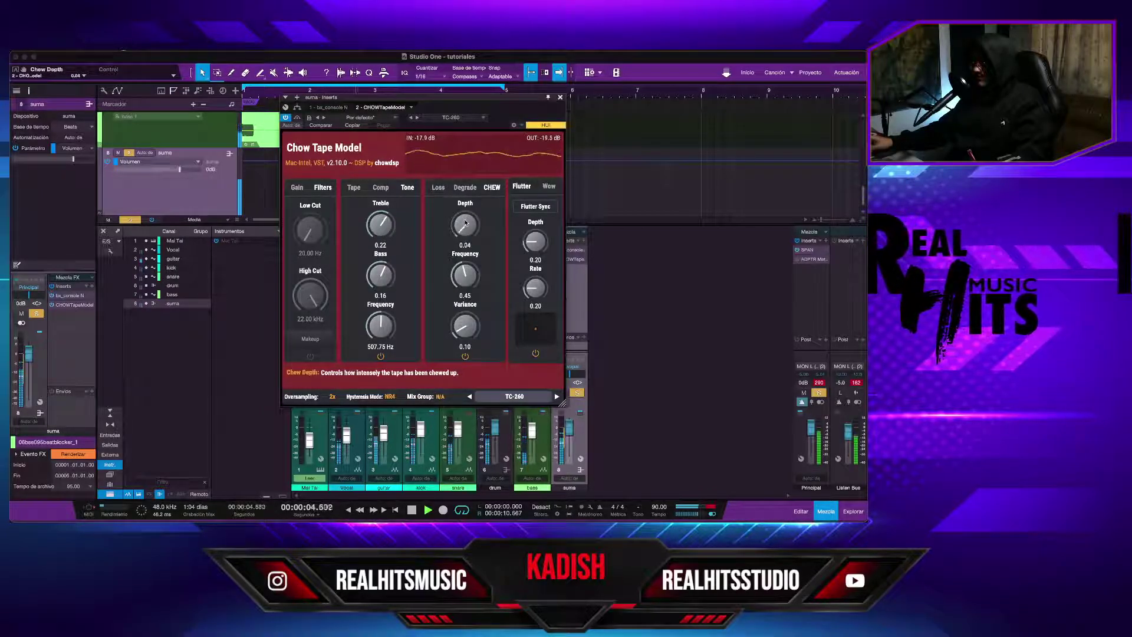
pyautogui.moveTo(460, 280); pyautogui.dragTo(461, 327)
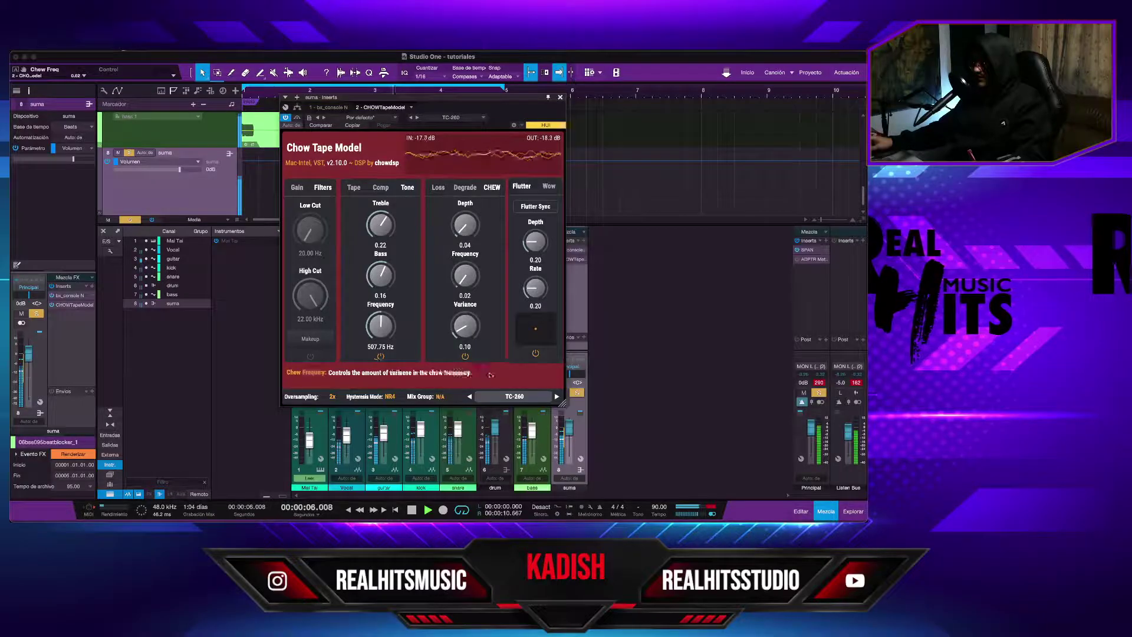
pyautogui.click(465, 356)
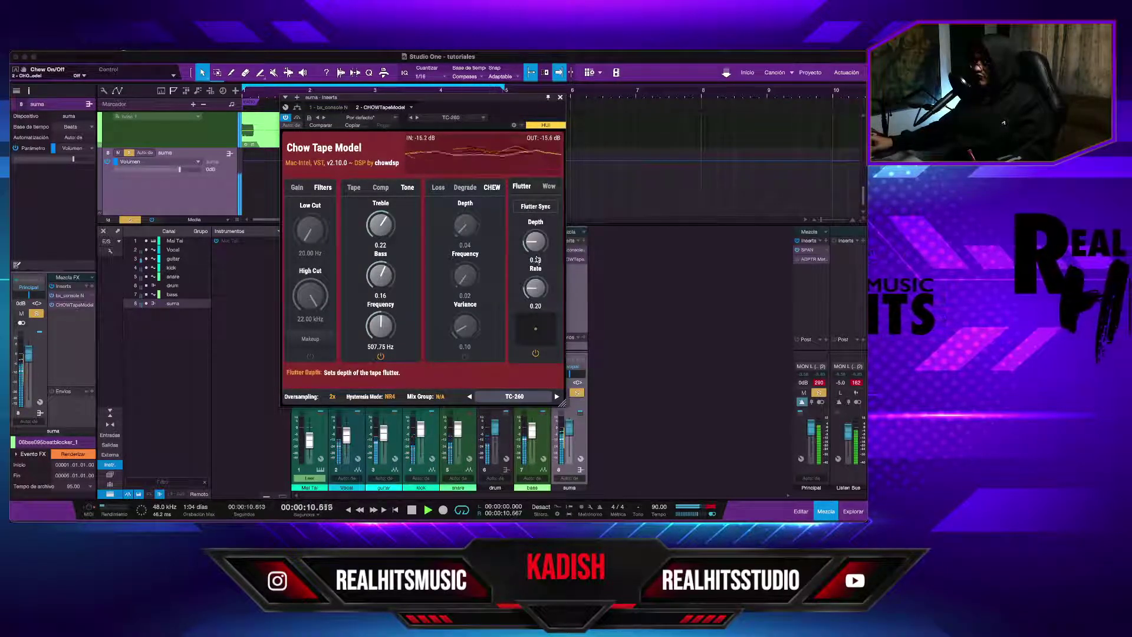
# Set the flutter depth to 0.30, the wow depth to 0.39 and the wow rate to 0.49 while listening.
pyautogui.scroll(2, 534, 251)
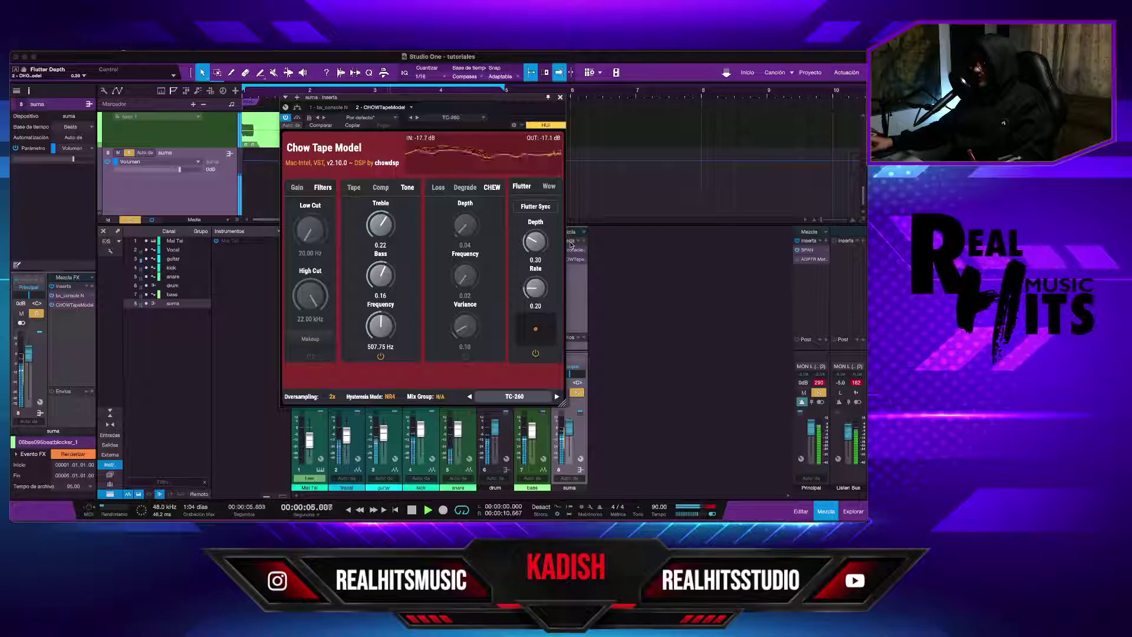
pyautogui.click(550, 187)
pyautogui.moveTo(517, 227)
pyautogui.mouseDown()
pyautogui.moveTo(542, 229)
pyautogui.moveTo(532, 229)
pyautogui.mouseUp()
pyautogui.click(536, 252)
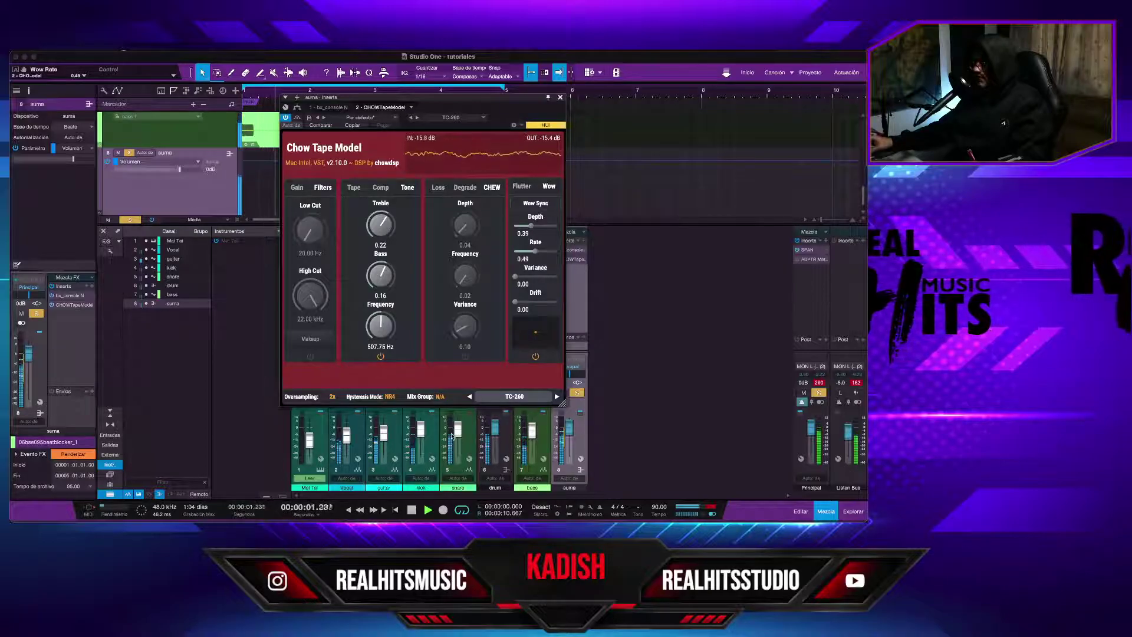
# Stop playback and view the available hysteresis modes without choosing one.
pyautogui.press('space')
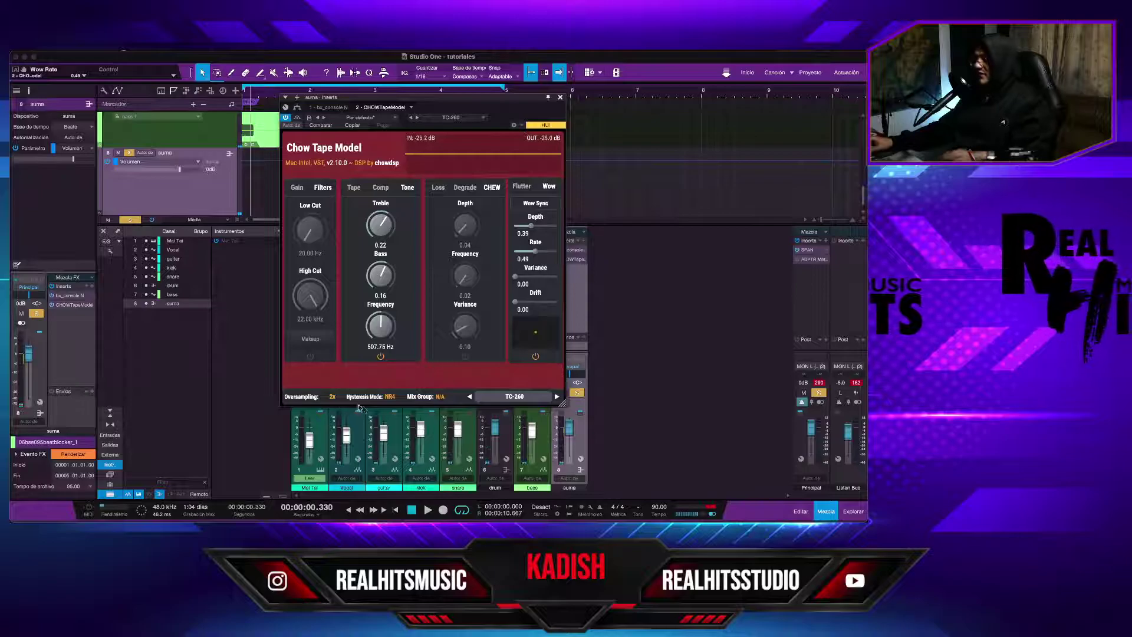
pyautogui.click(391, 397)
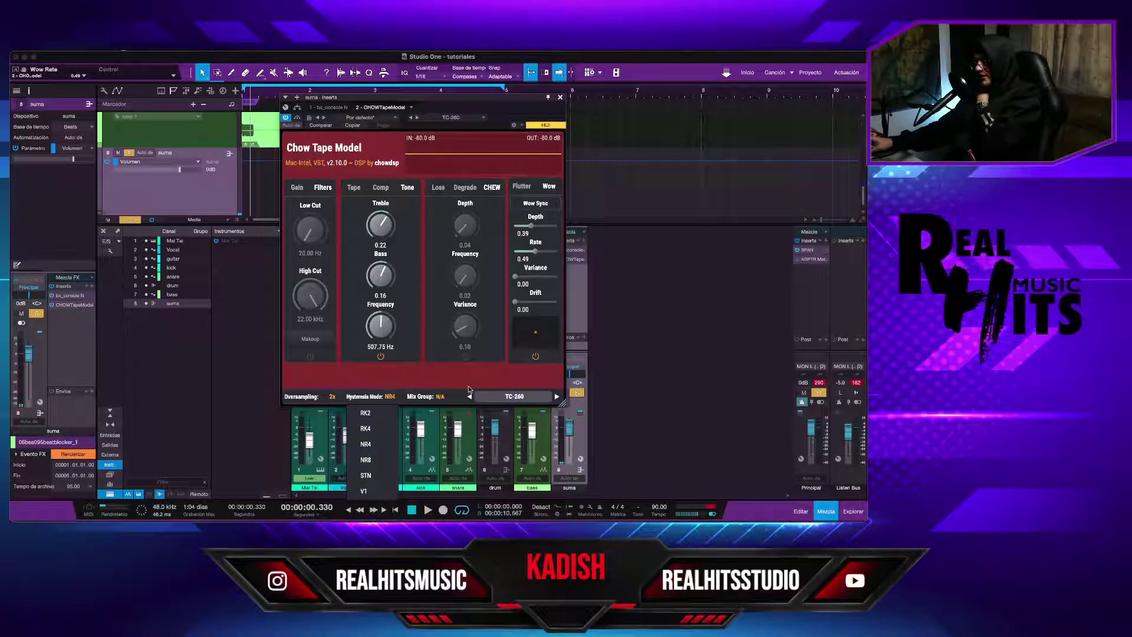
pyautogui.click(469, 389)
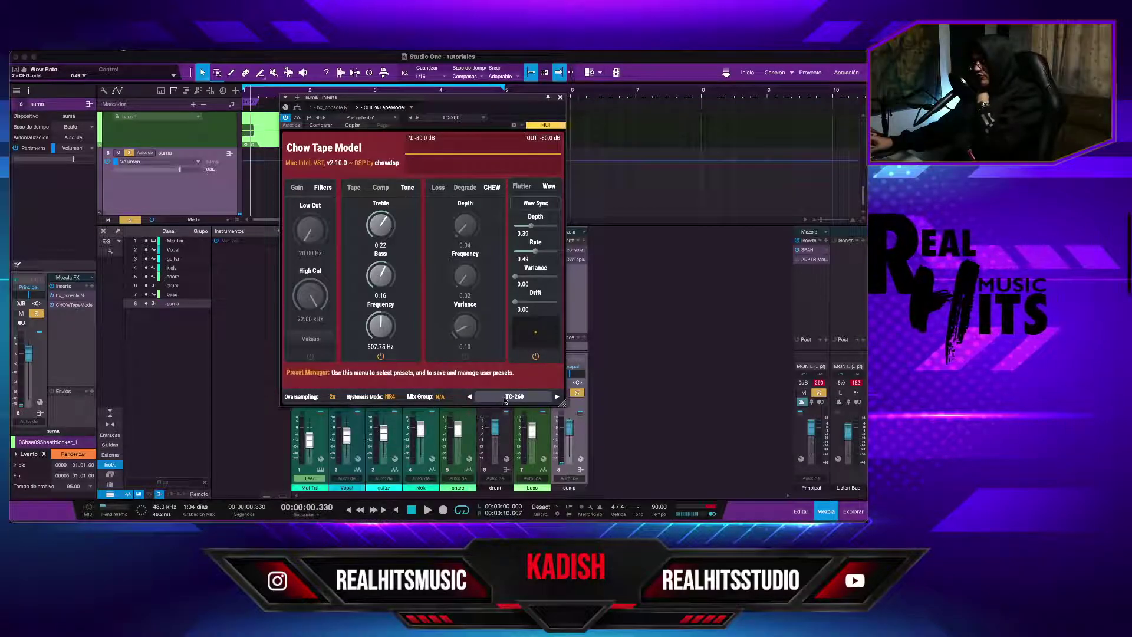
# Audition the AEIOU tape presets I Have A Radio and Funk That 1987 during playback.
pyautogui.click(504, 401)
pyautogui.moveTo(505, 411)
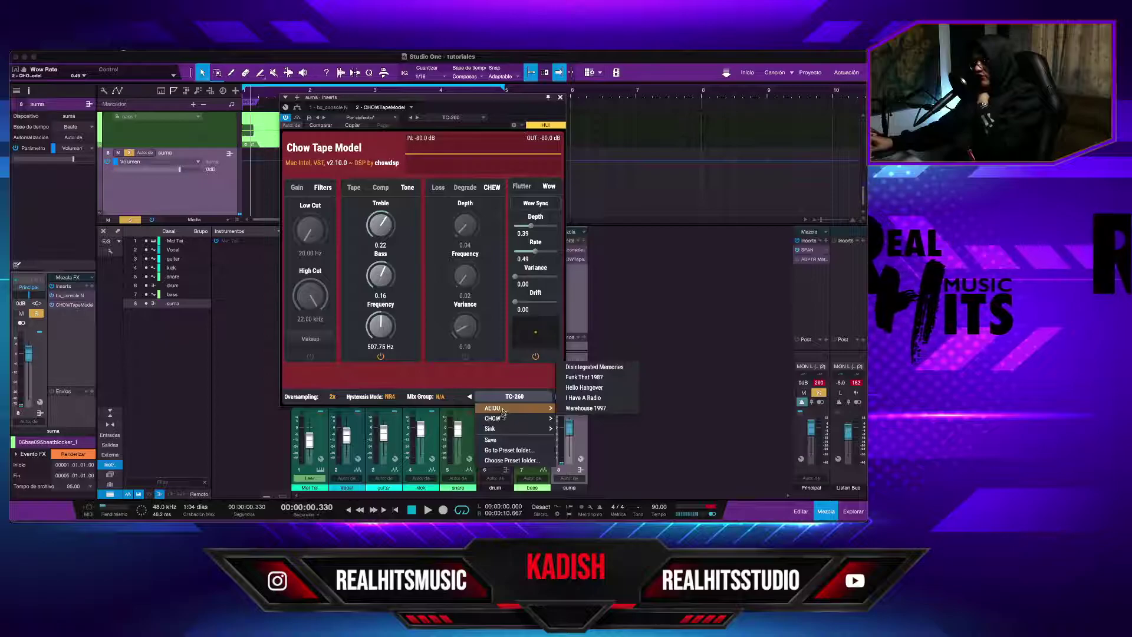
pyautogui.moveTo(497, 435)
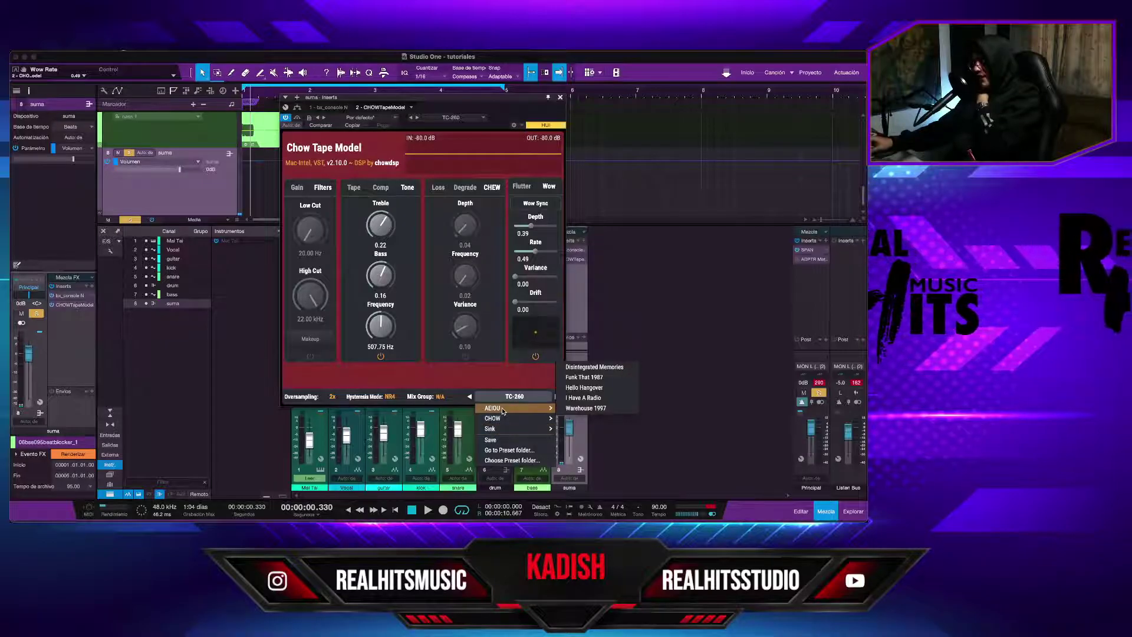
pyautogui.click(602, 399)
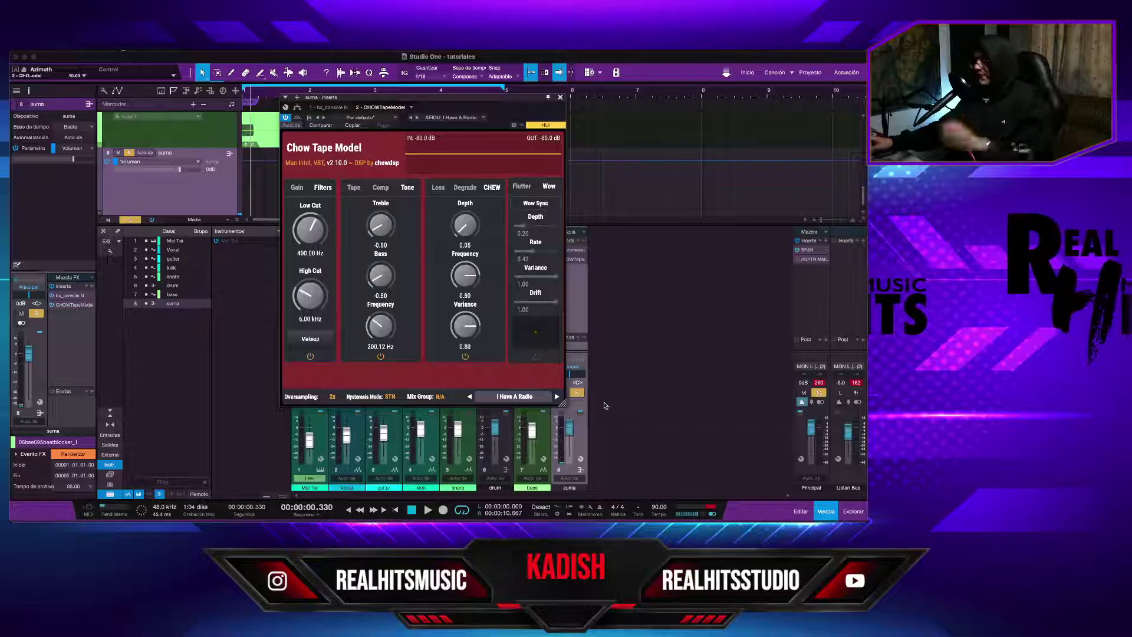
pyautogui.click(519, 396)
pyautogui.moveTo(522, 428)
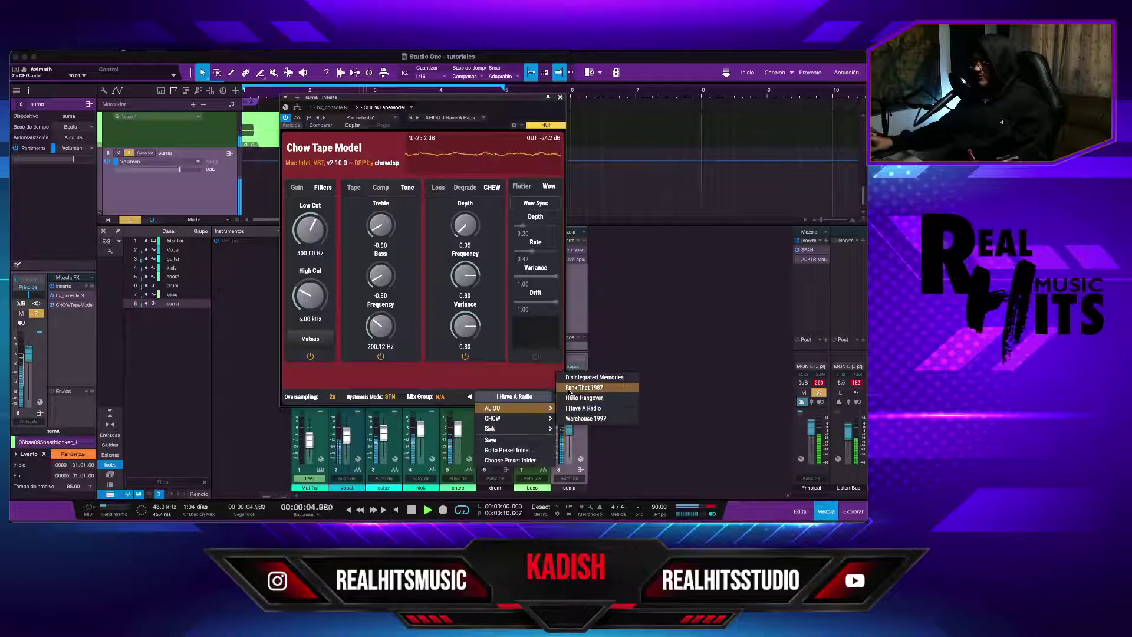
pyautogui.click(573, 388)
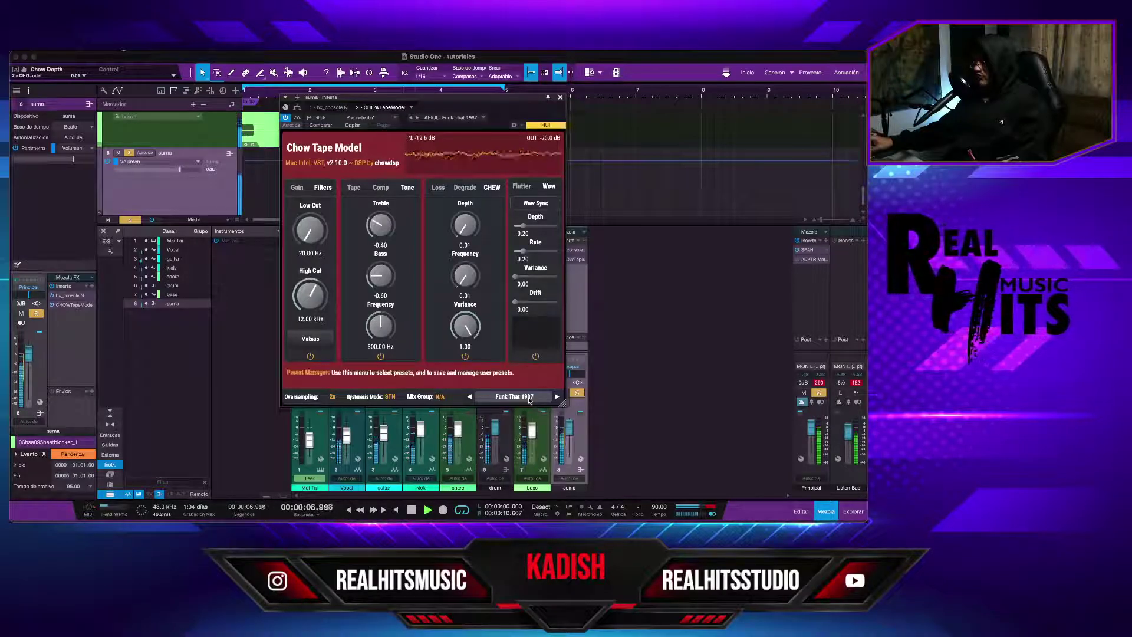
# Compare the AEIOU presets Disintegrated Memories and Hello Hangover while the song keeps playing.
pyautogui.click(531, 396)
pyautogui.moveTo(533, 410)
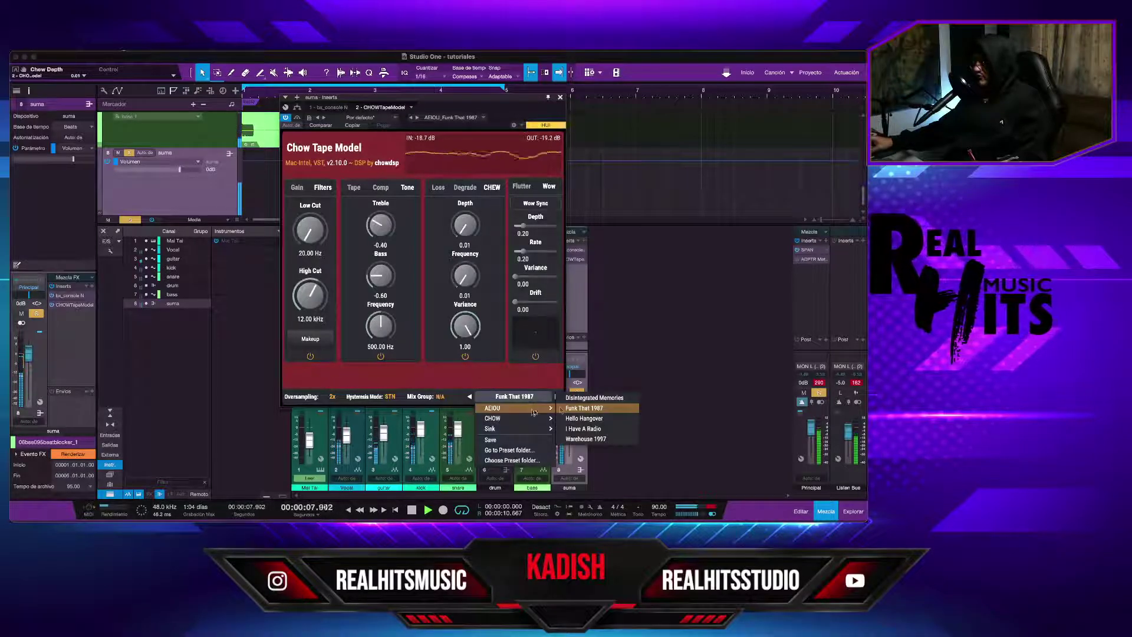
pyautogui.click(601, 397)
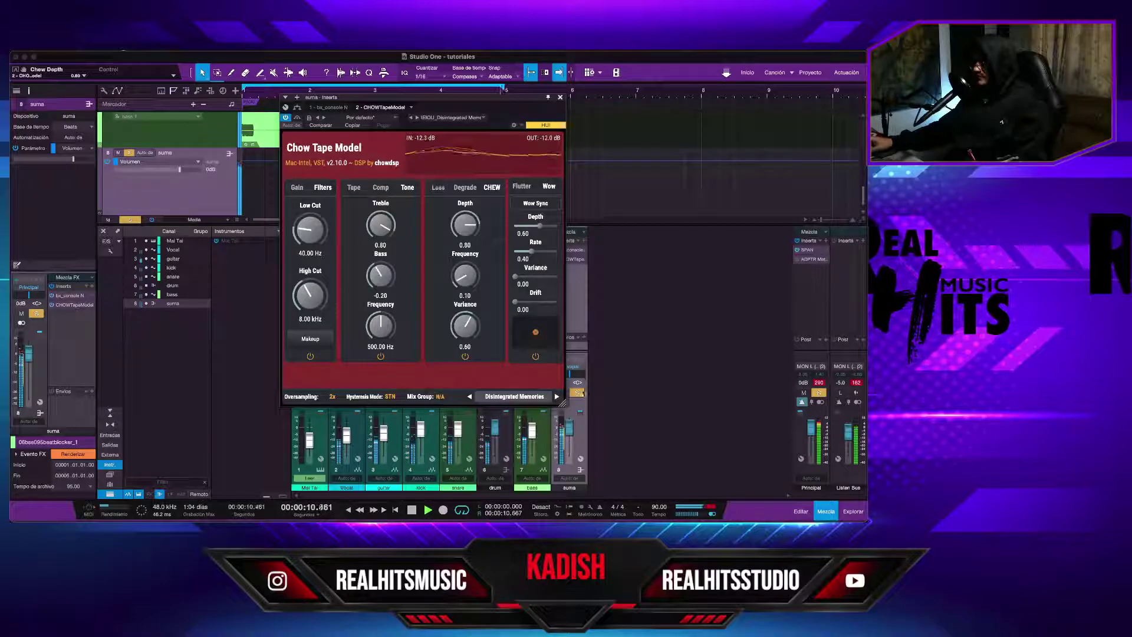
pyautogui.click(517, 398)
pyautogui.moveTo(522, 409)
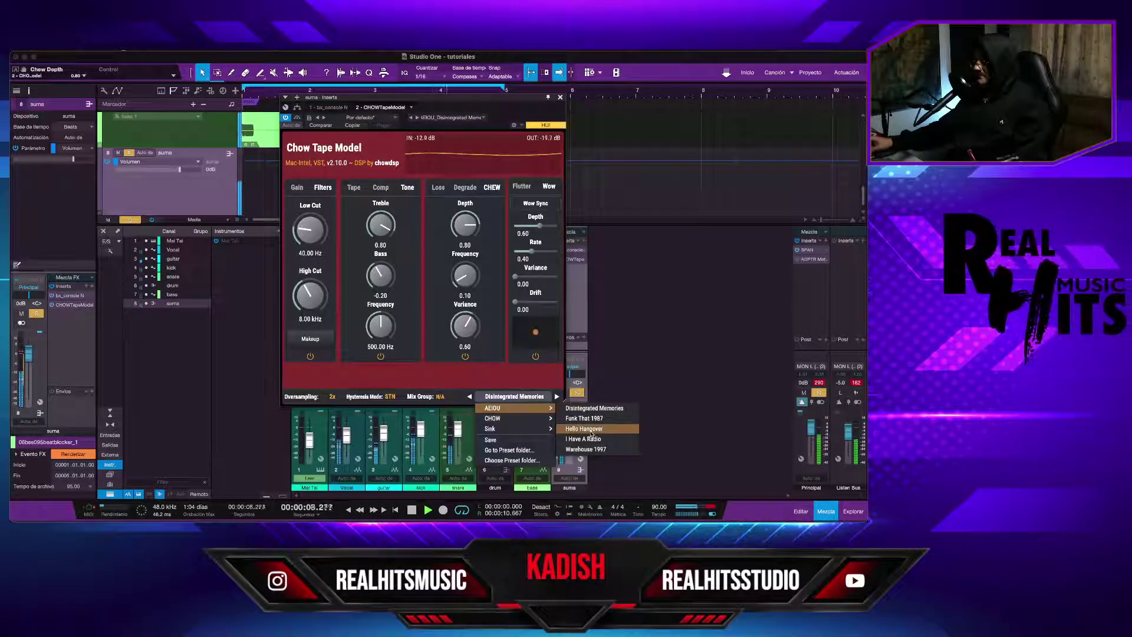
pyautogui.click(591, 430)
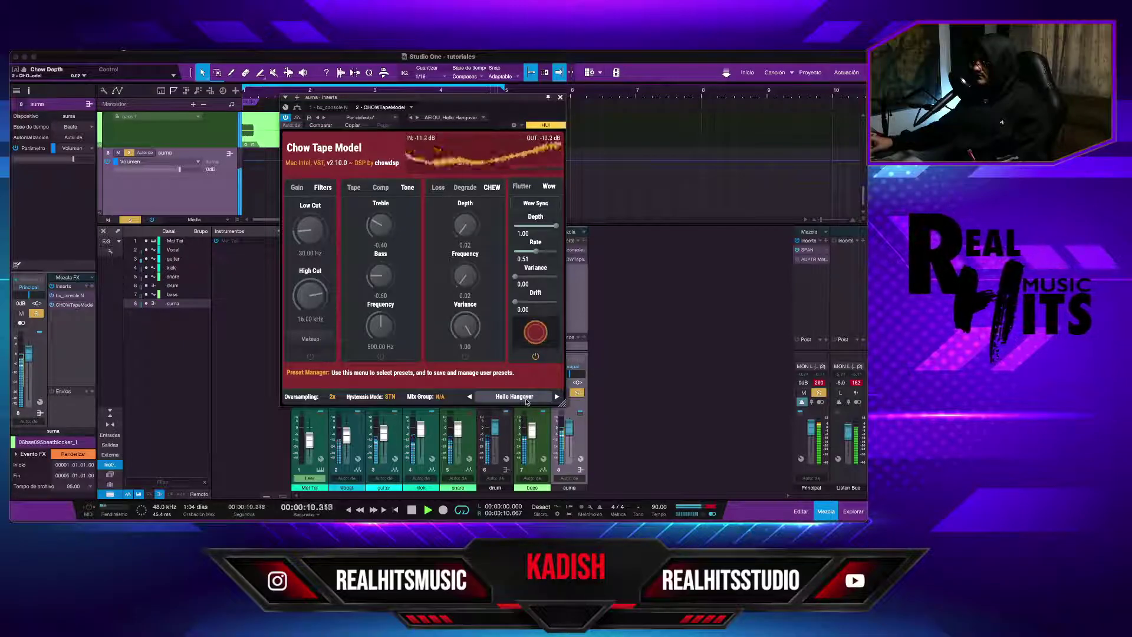
# Audition the CHOW presets Woozy Chorus, LoFi and Old Tape one after another during playback.
pyautogui.click(527, 400)
pyautogui.moveTo(519, 418)
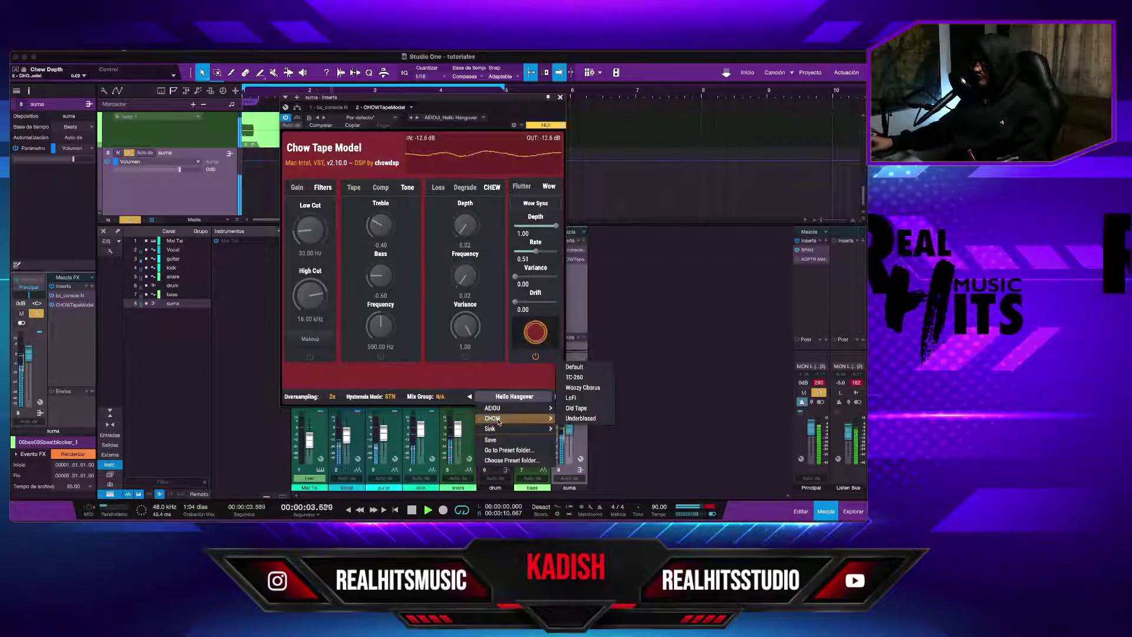
pyautogui.click(582, 388)
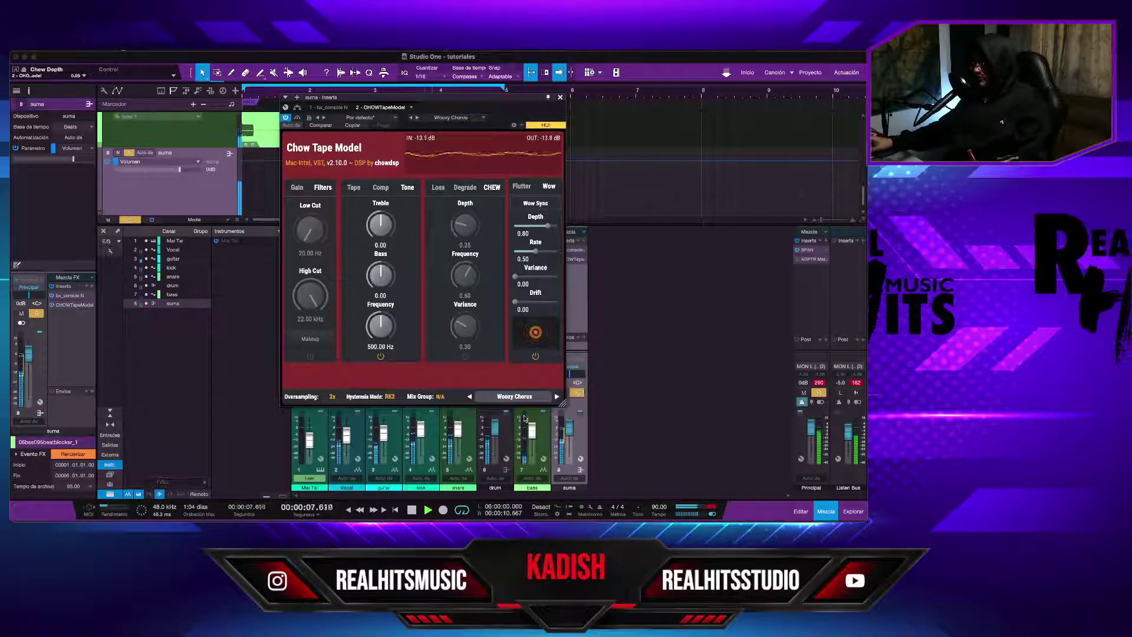
pyautogui.click(514, 396)
pyautogui.moveTo(532, 408)
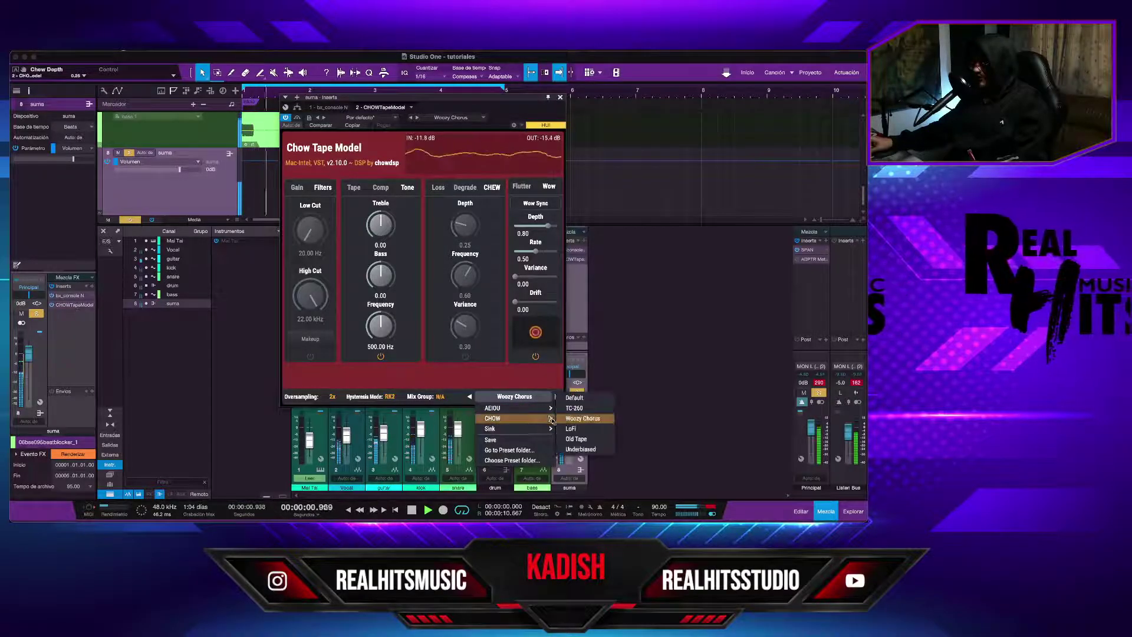
pyautogui.click(571, 428)
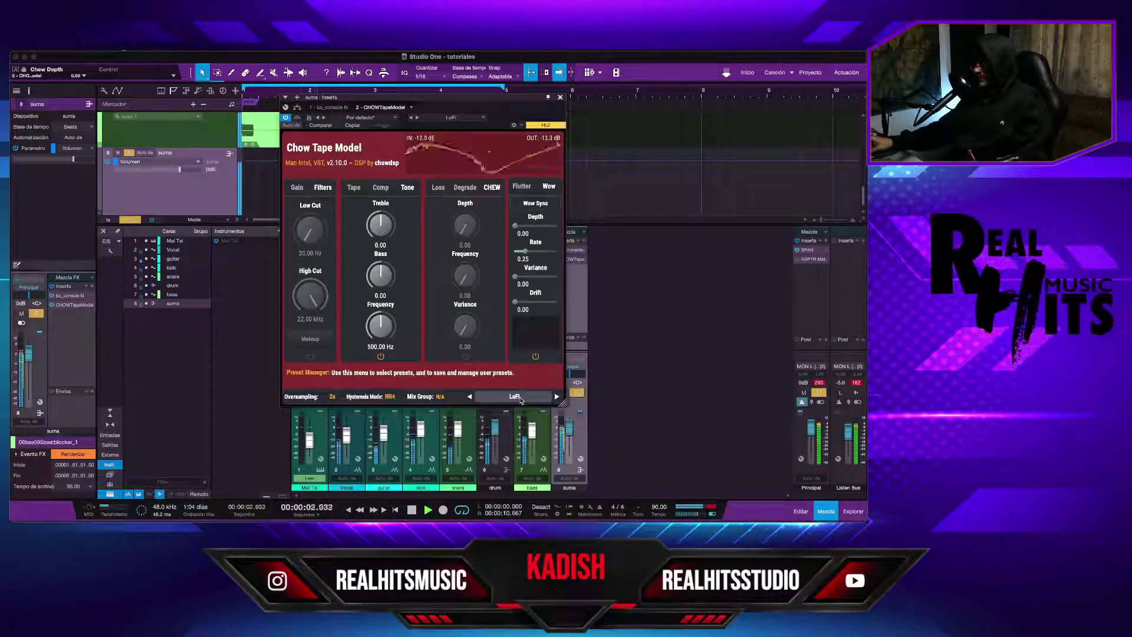
pyautogui.click(516, 398)
pyautogui.moveTo(507, 418)
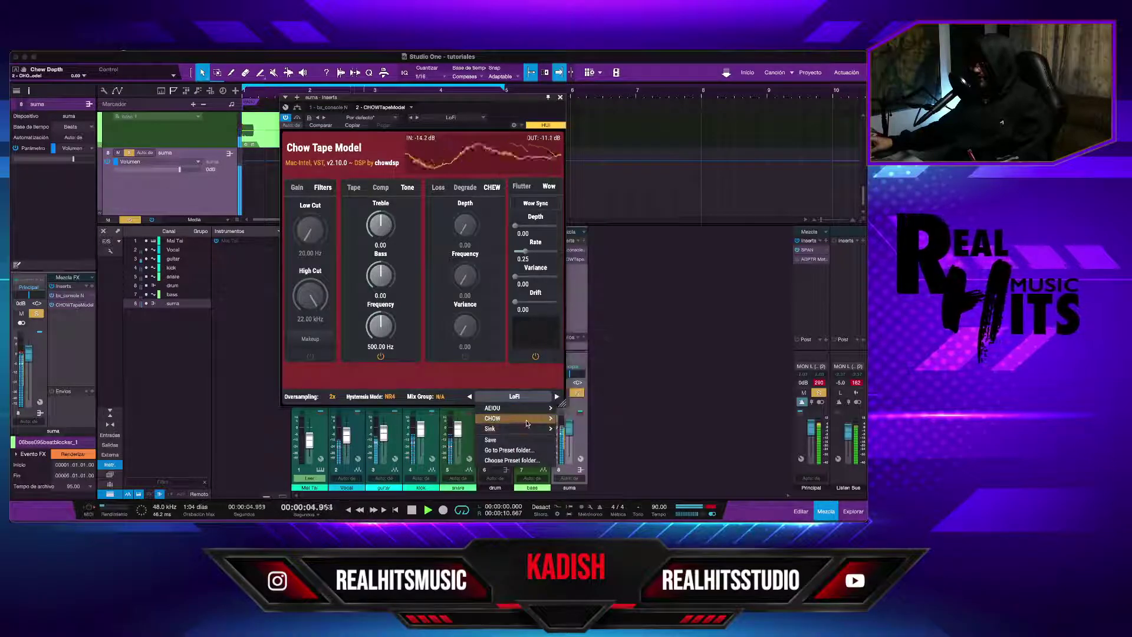
pyautogui.click(576, 429)
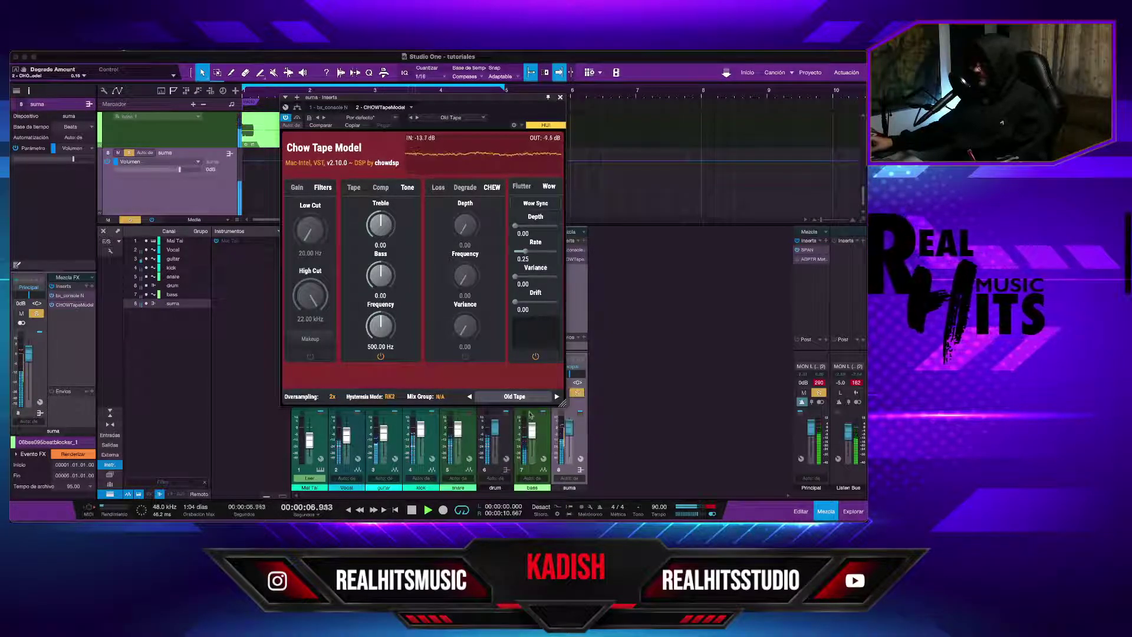
# Audition the Sink preset Fat II, load the Sink LoFi preset, and stop playback.
pyautogui.click(525, 398)
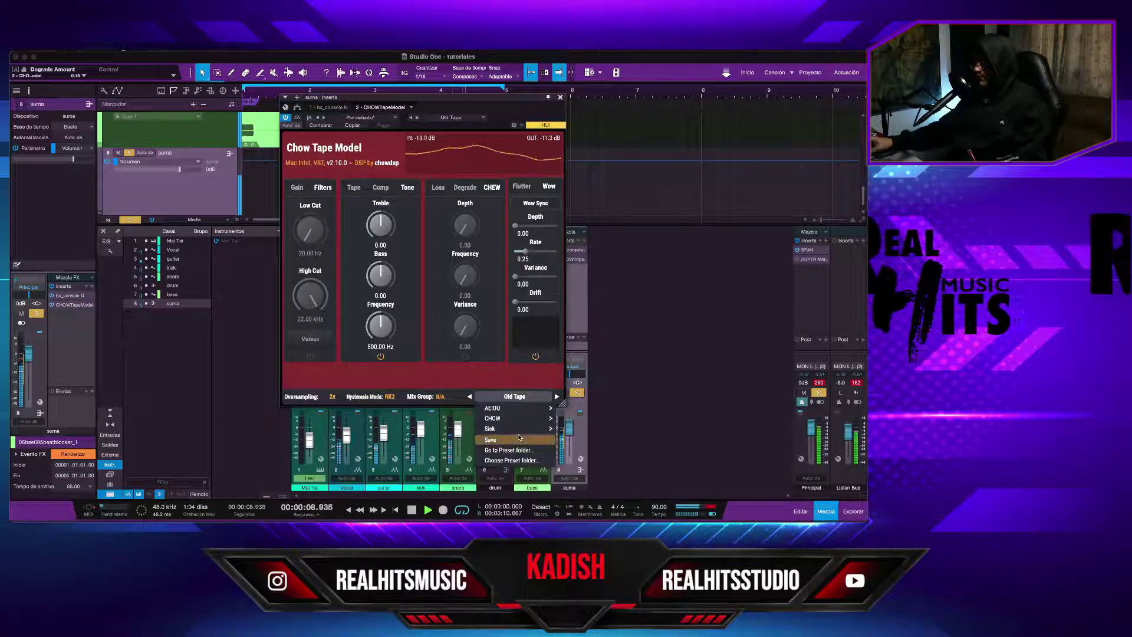
pyautogui.moveTo(520, 434)
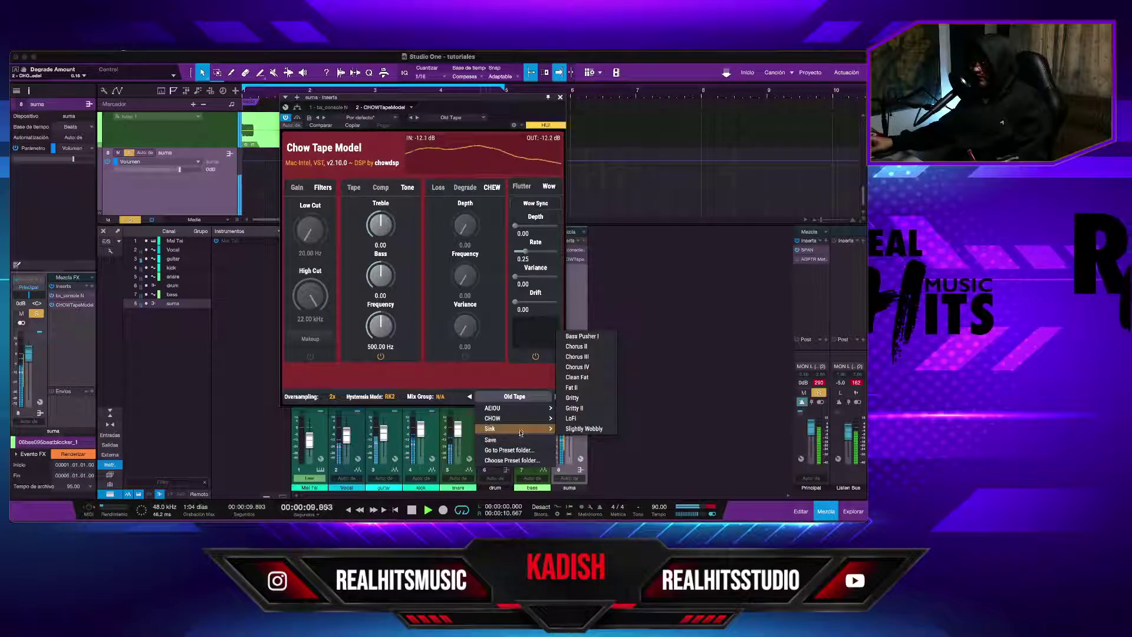
pyautogui.click(583, 387)
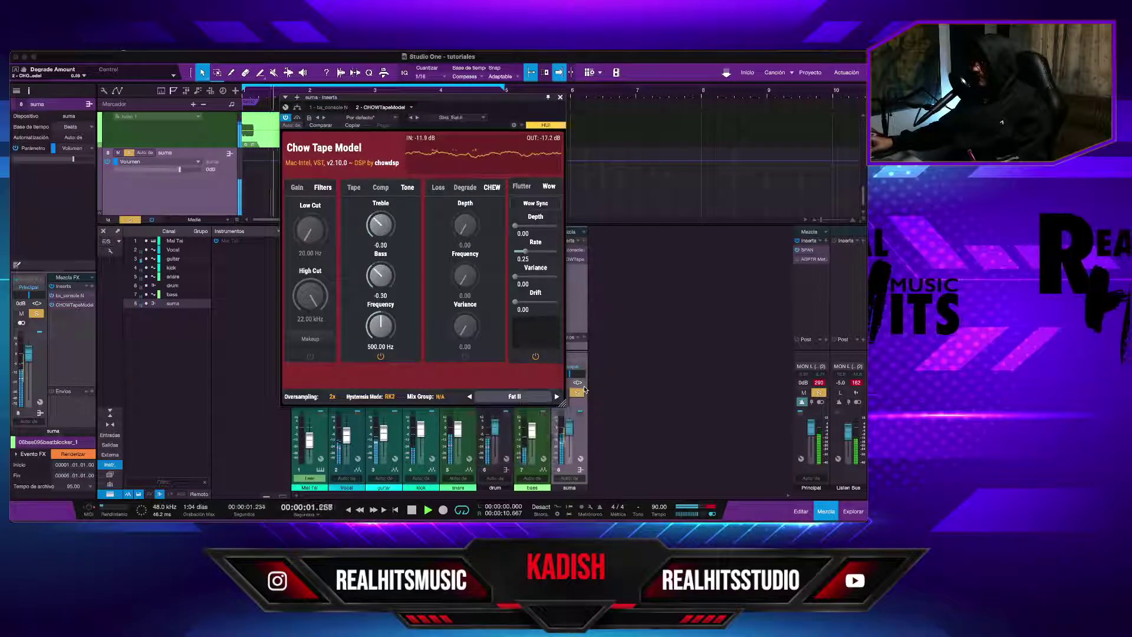
pyautogui.click(524, 400)
pyautogui.moveTo(519, 429)
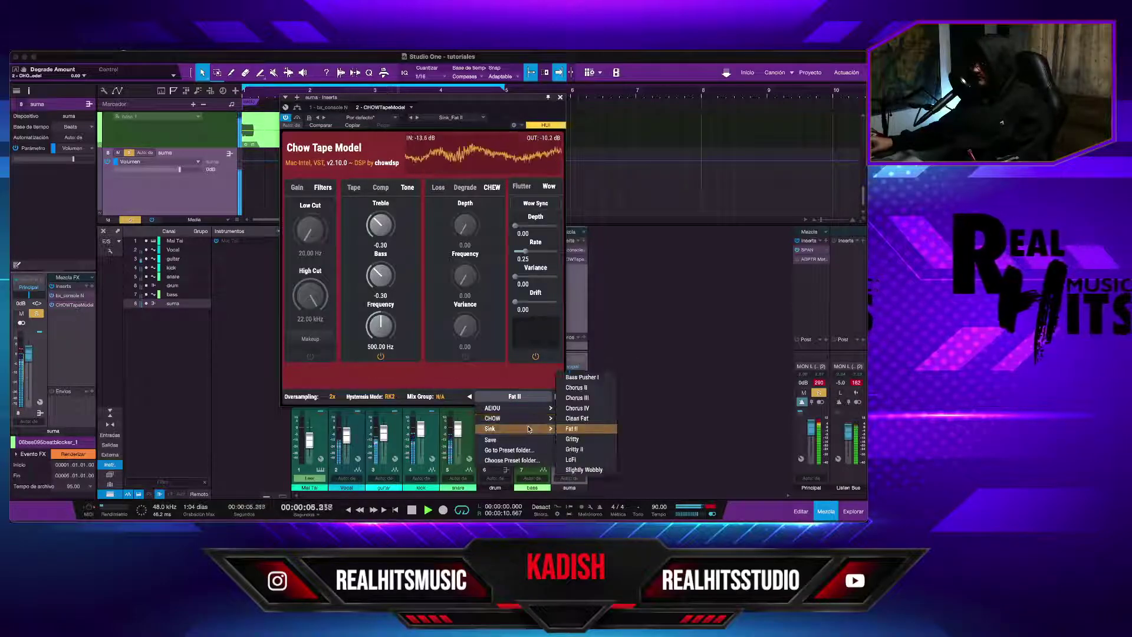
pyautogui.click(581, 460)
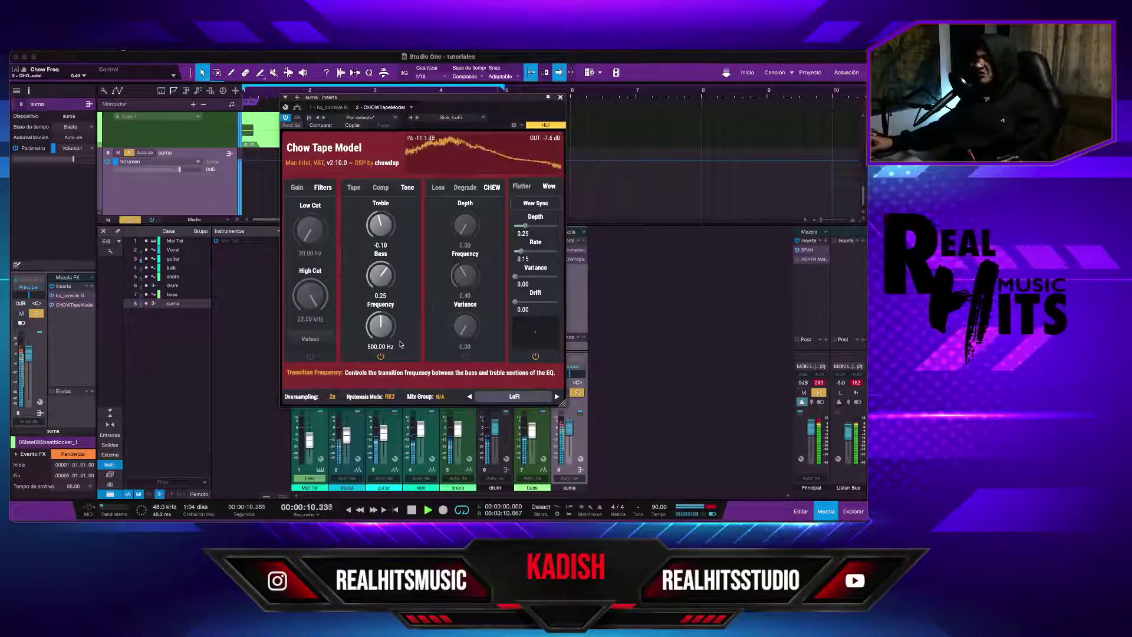
pyautogui.press('space')
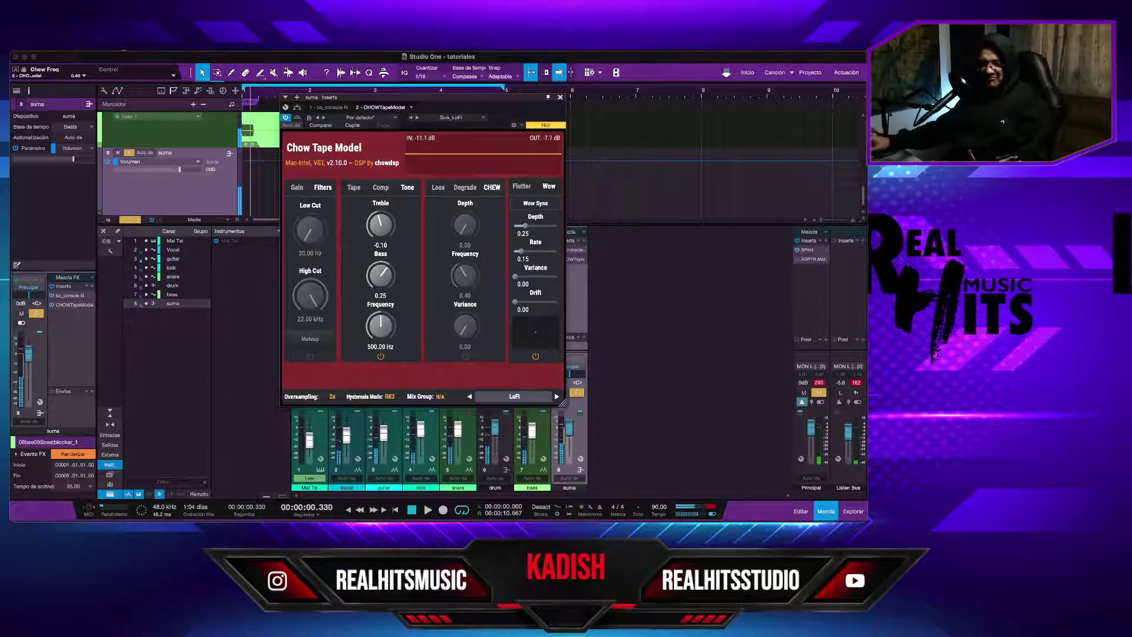